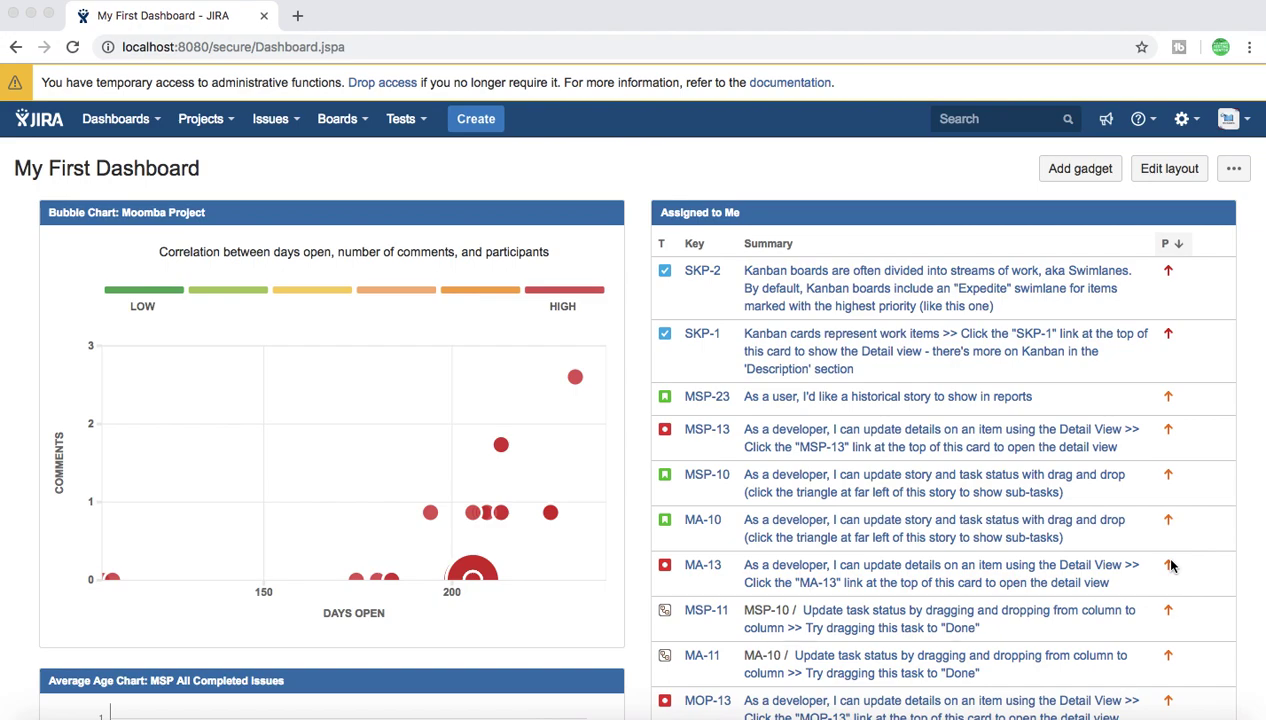
Open JIRA Administration > Issues to see the Bug, Epic, Pre-Condition, Story and Task issue types.
left_click(1198, 124)
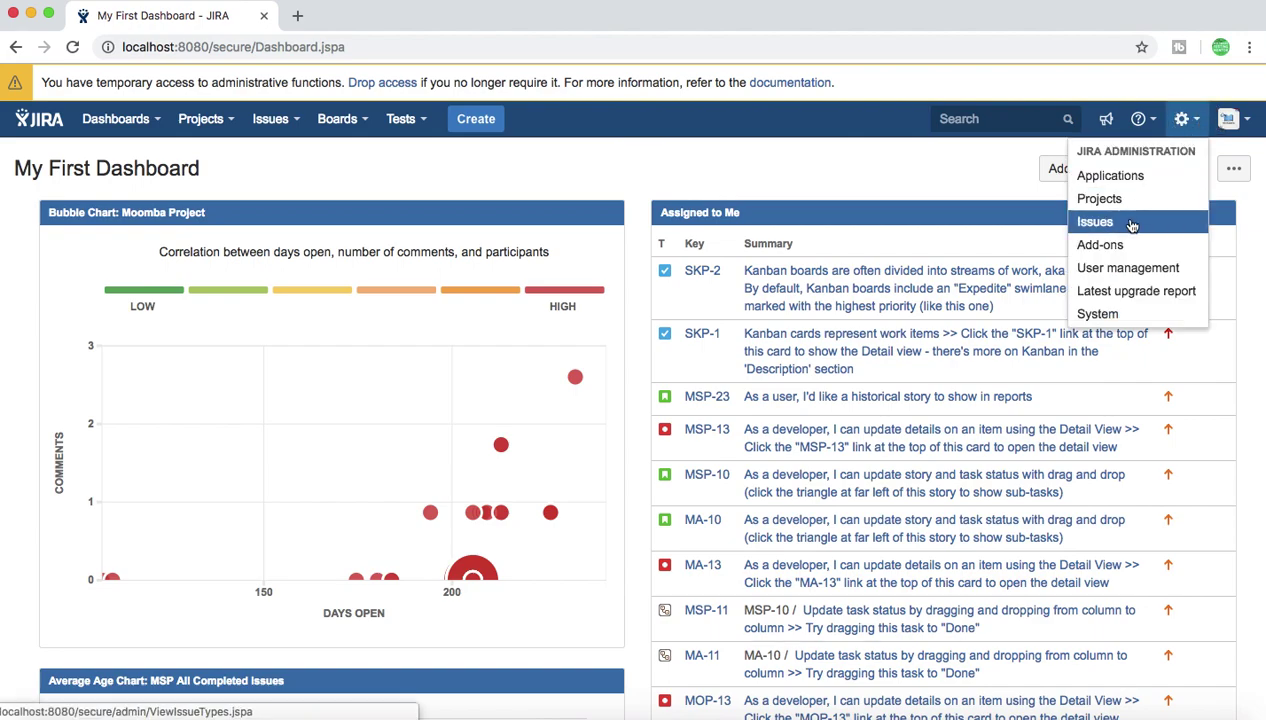
left_click(1102, 224)
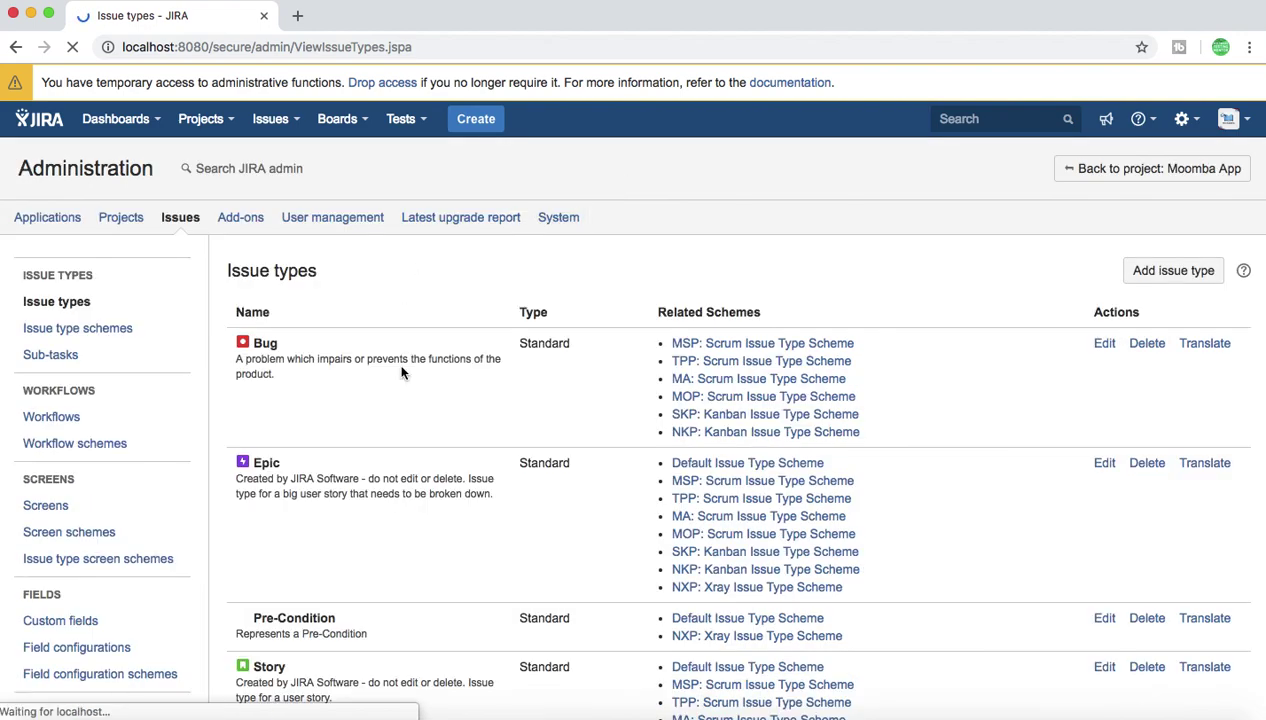
scroll(265, 458, "down", 2)
scroll(265, 458, "down", 2)
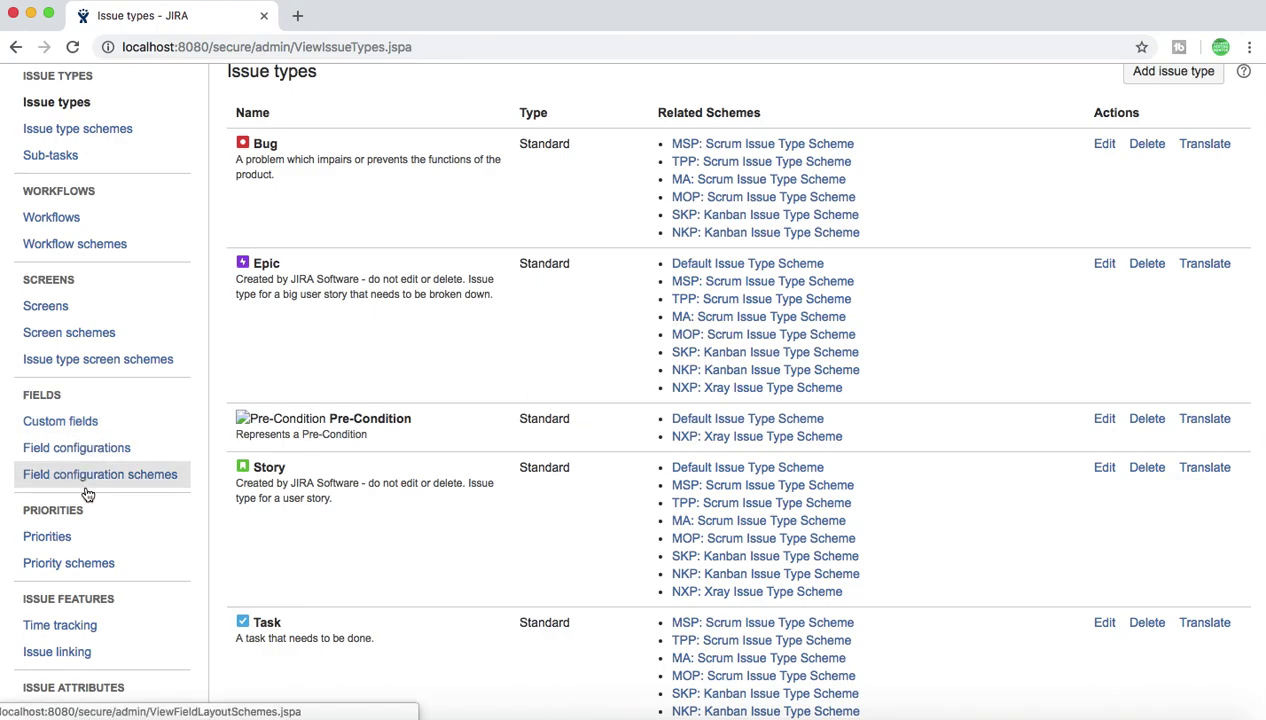
Open the Custom fields list and review existing fields like Begin Date, Sprint and Story Points.
left_click(82, 422)
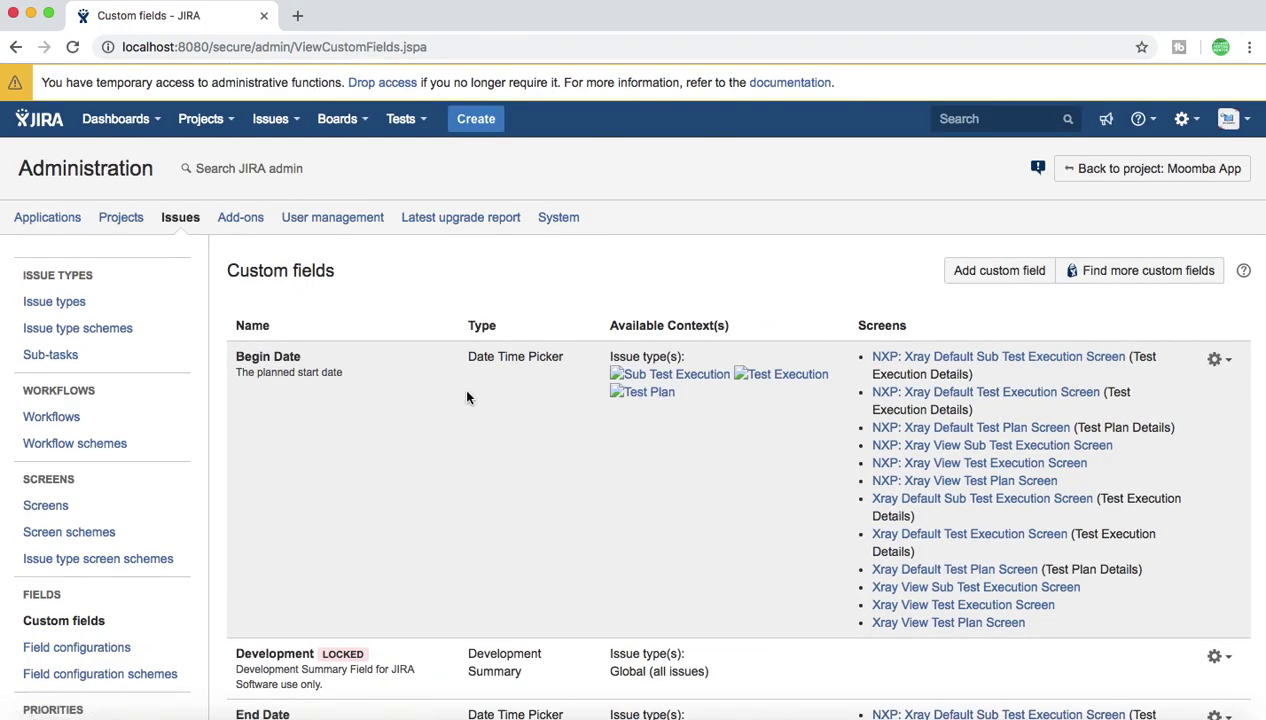
scroll(840, 316, "down", 1)
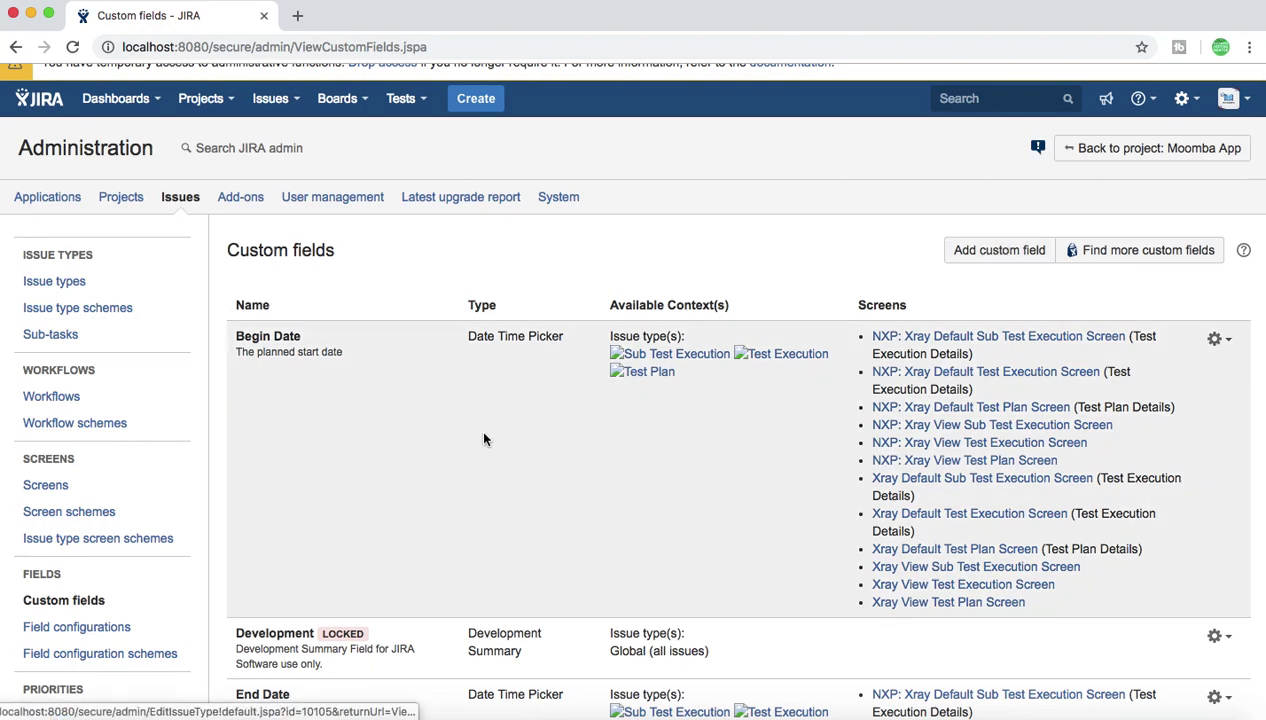
scroll(393, 499, "down", 2)
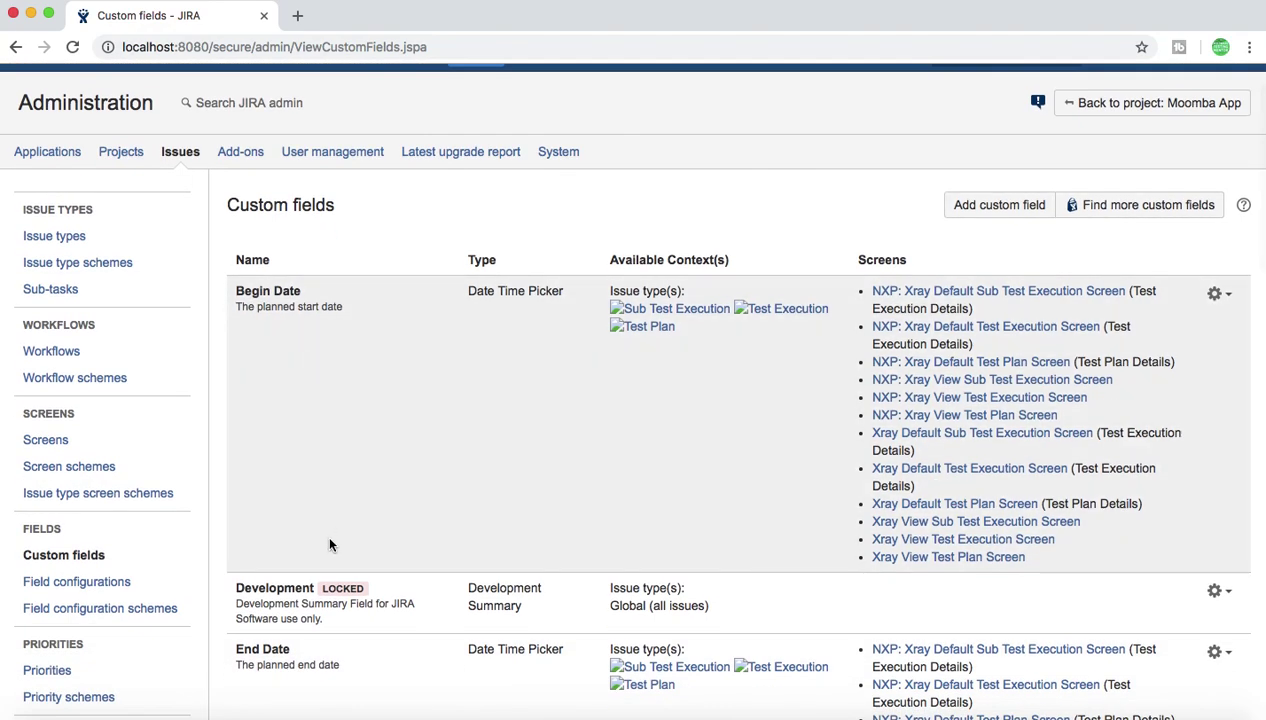
scroll(331, 543, "down", 2)
scroll(316, 315, "down", 20)
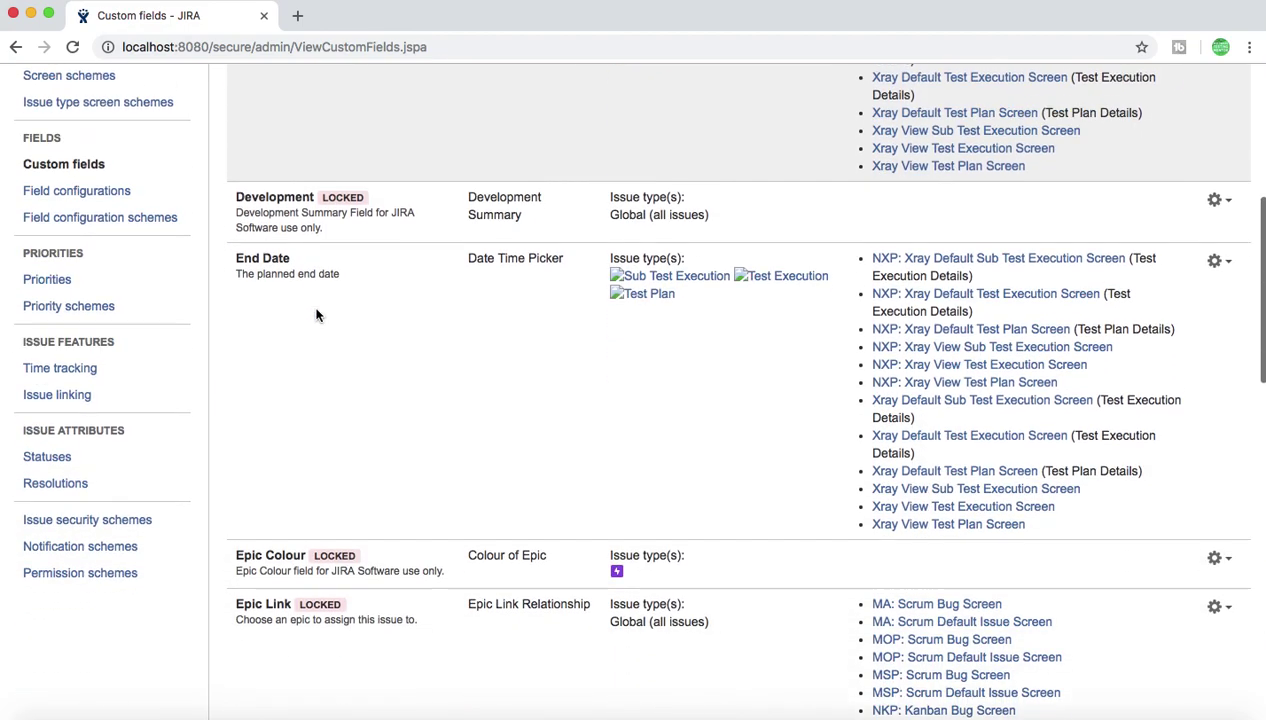
scroll(316, 315, "down", 6)
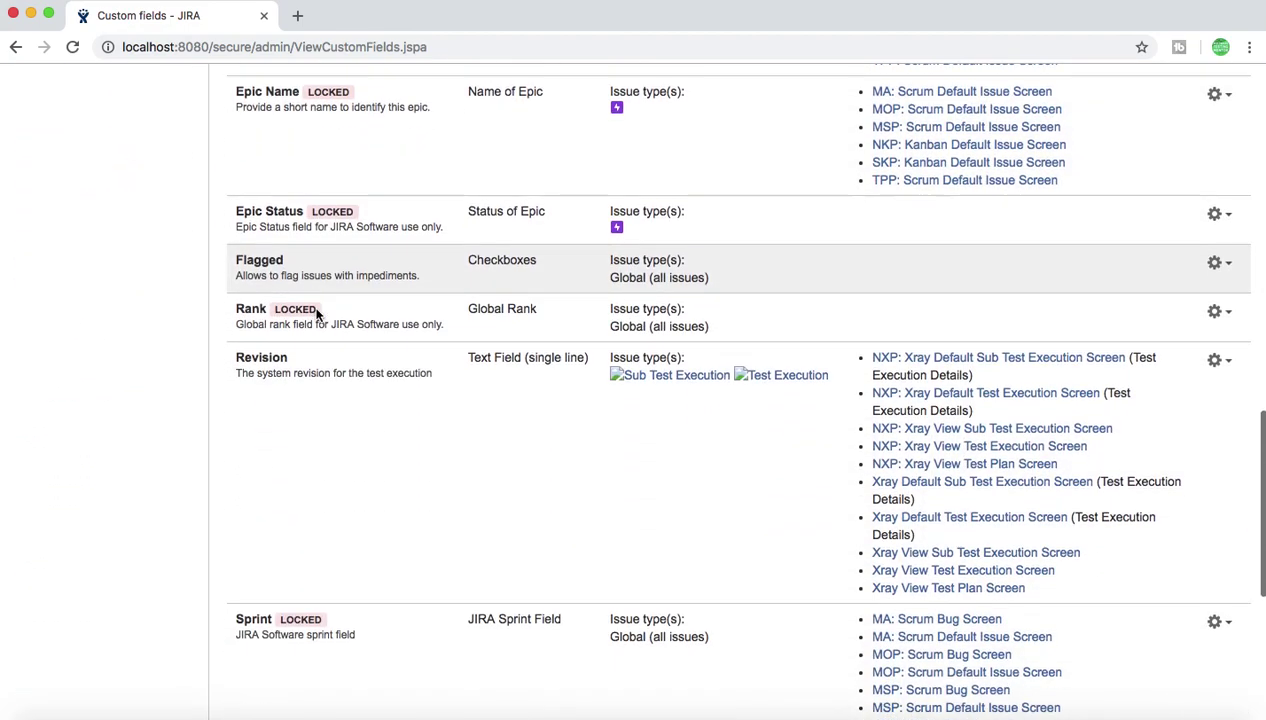
scroll(316, 315, "down", 5)
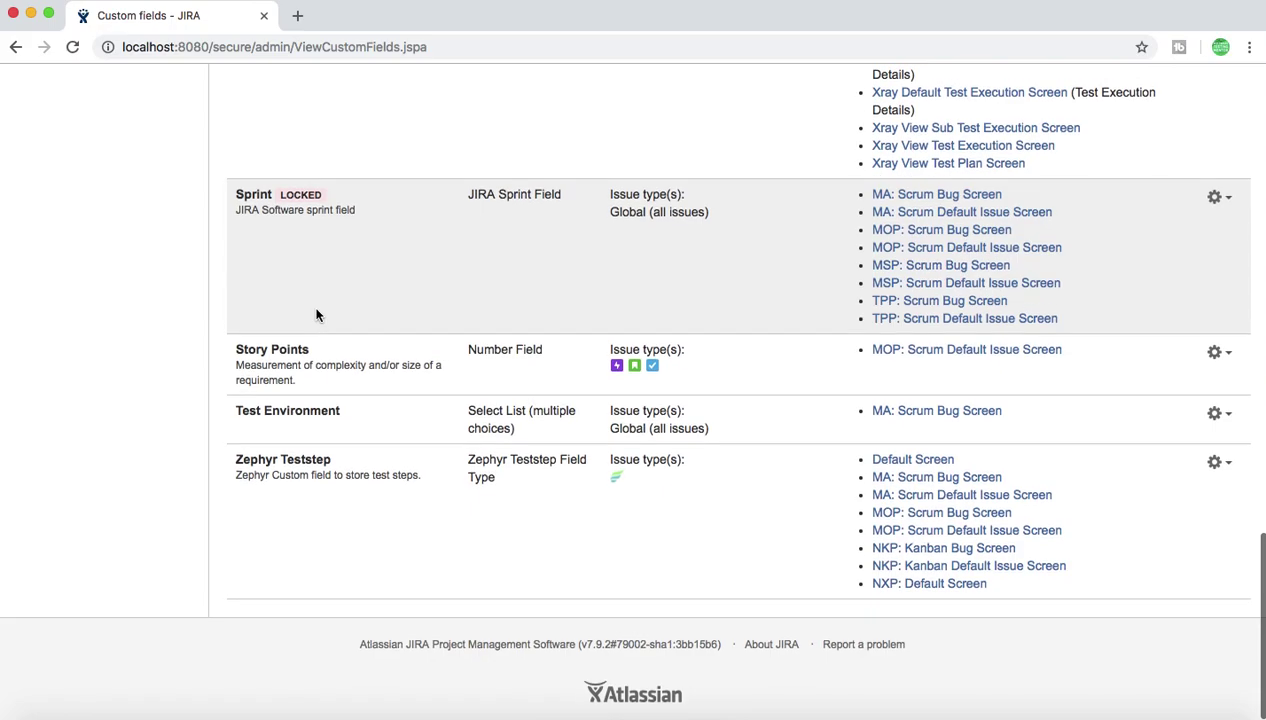
scroll(316, 315, "up", 20)
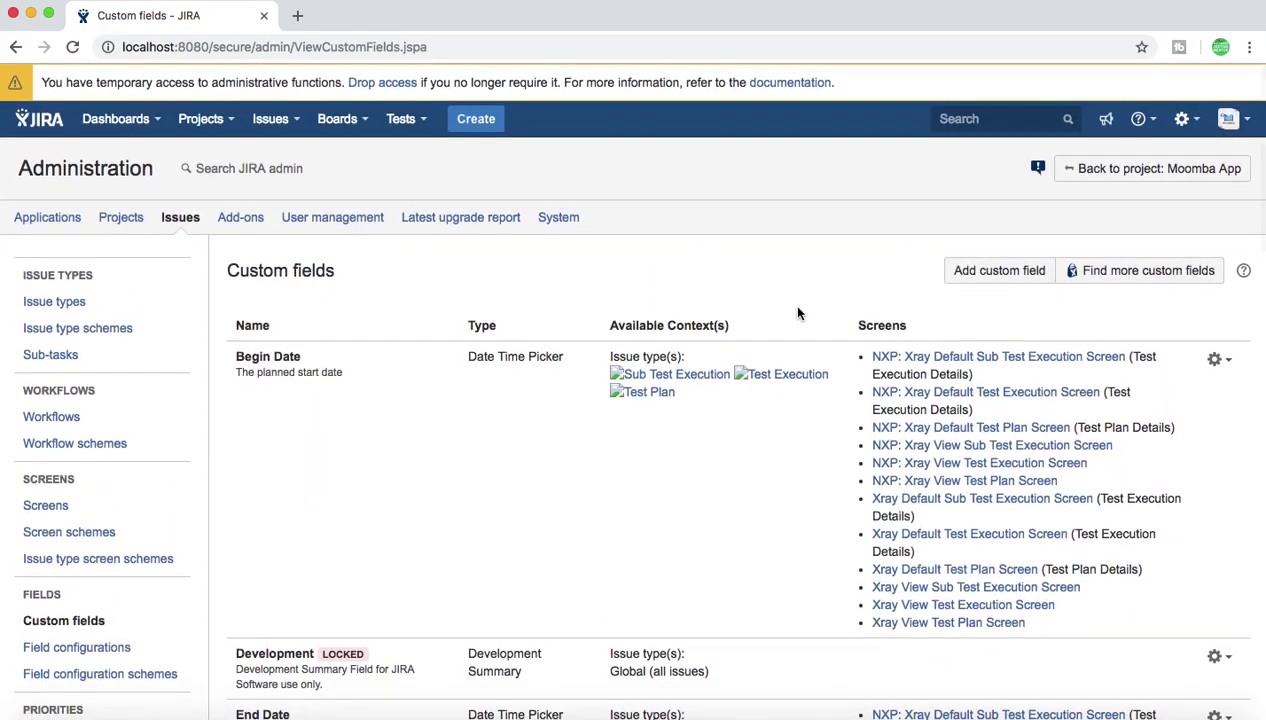
left_click(996, 276)
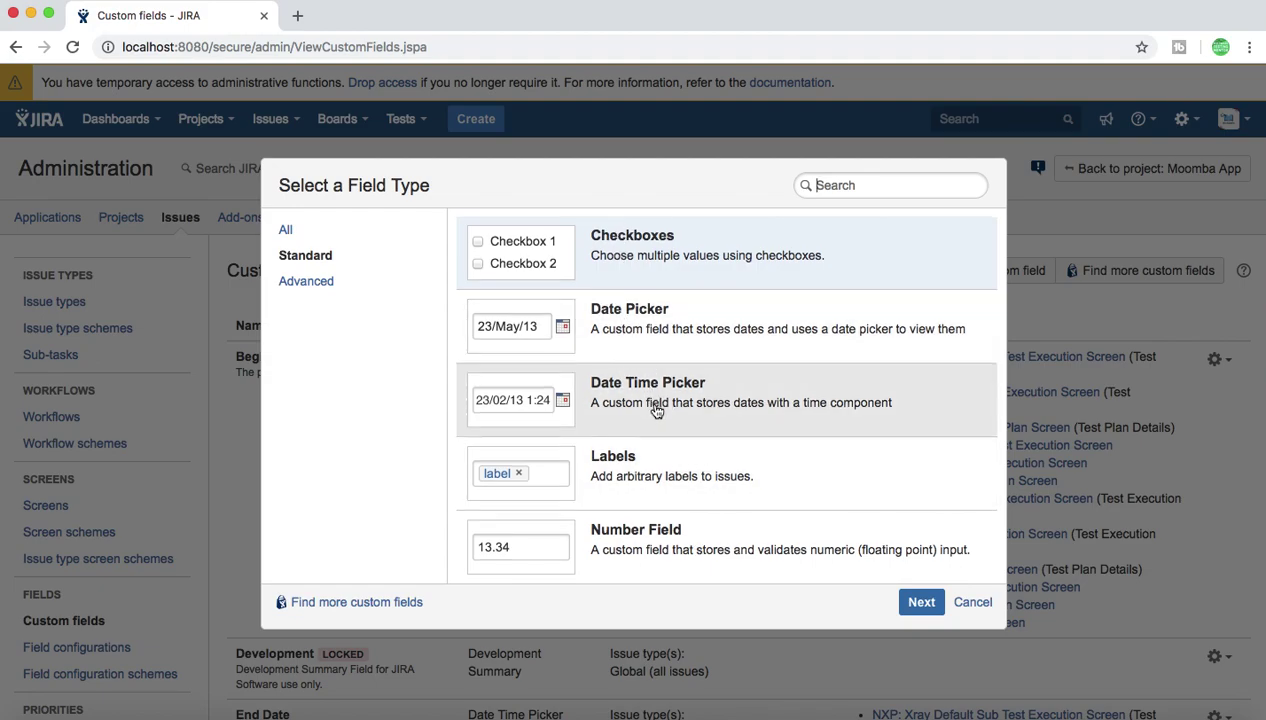
scroll(656, 410, "down", 2)
scroll(681, 398, "down", 2)
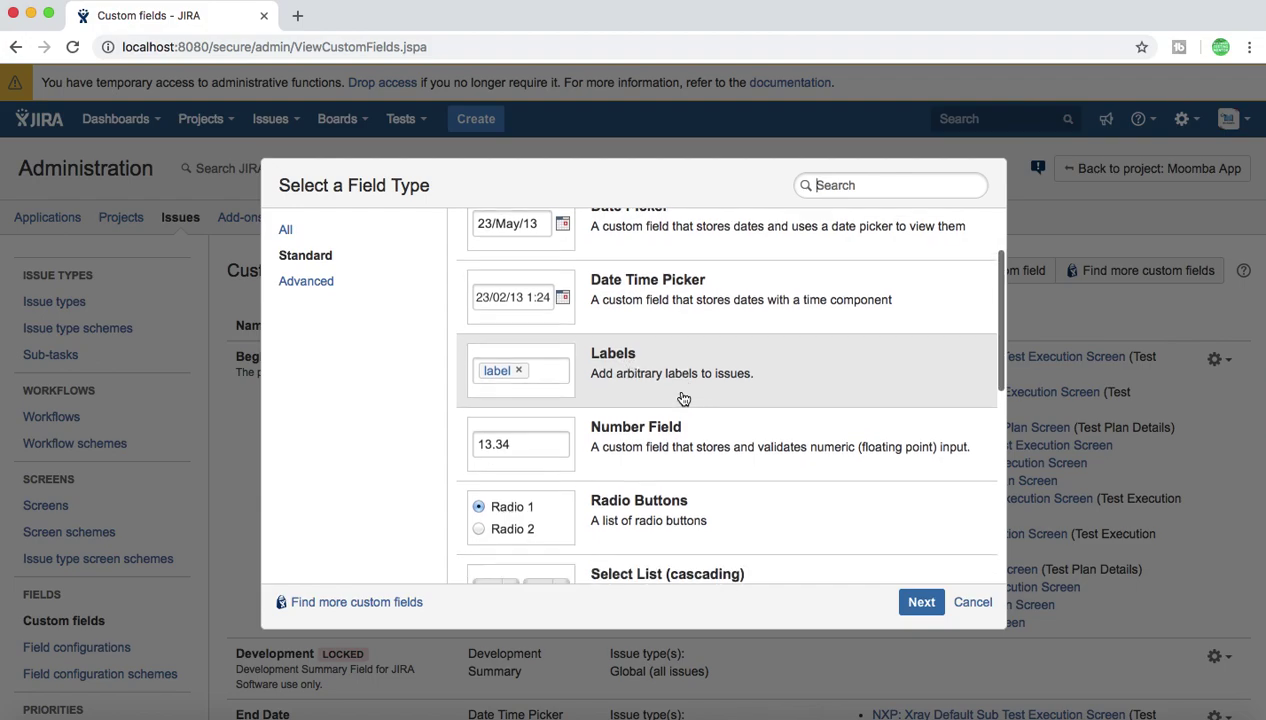
scroll(707, 412, "down", 4)
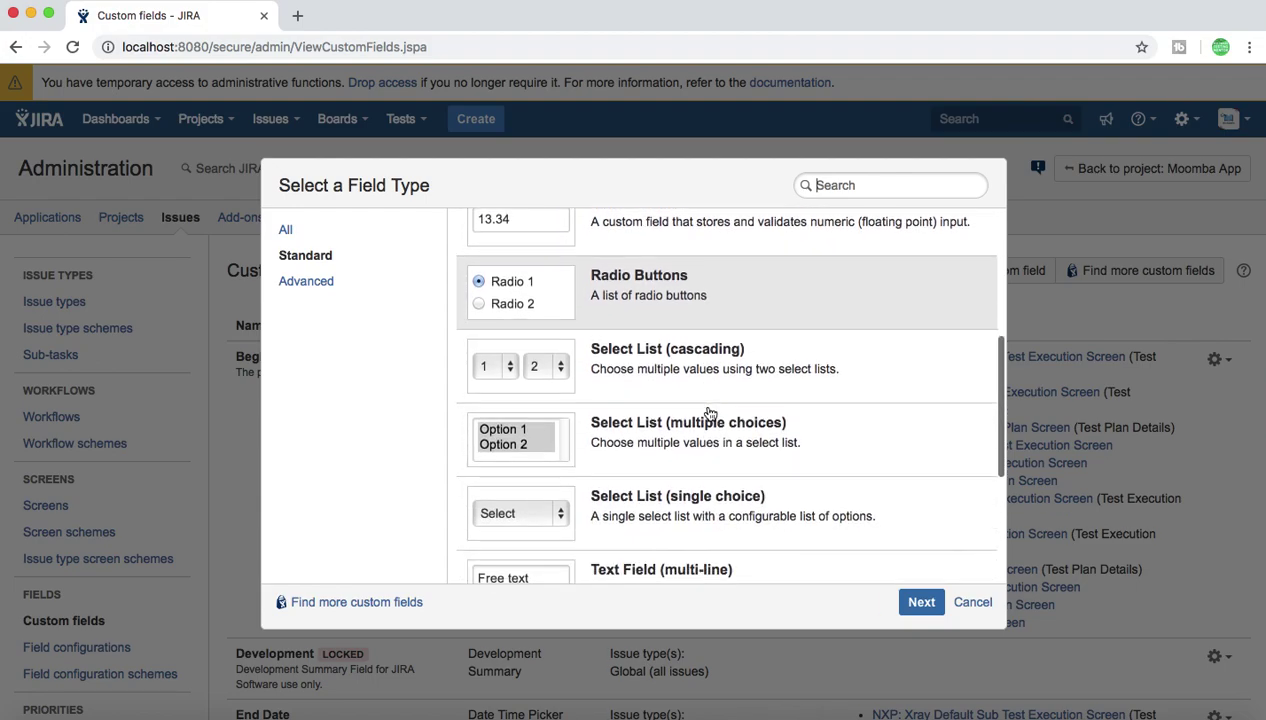
scroll(709, 413, "down", 3)
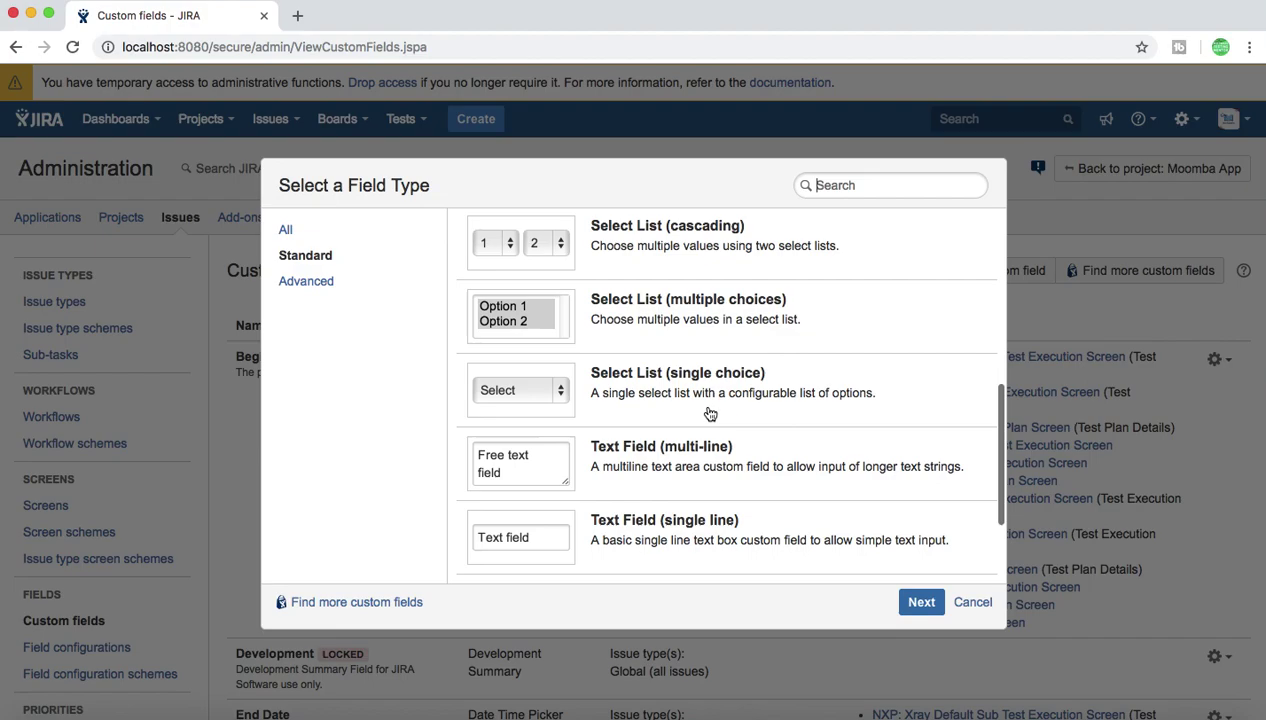
scroll(710, 413, "down", 1)
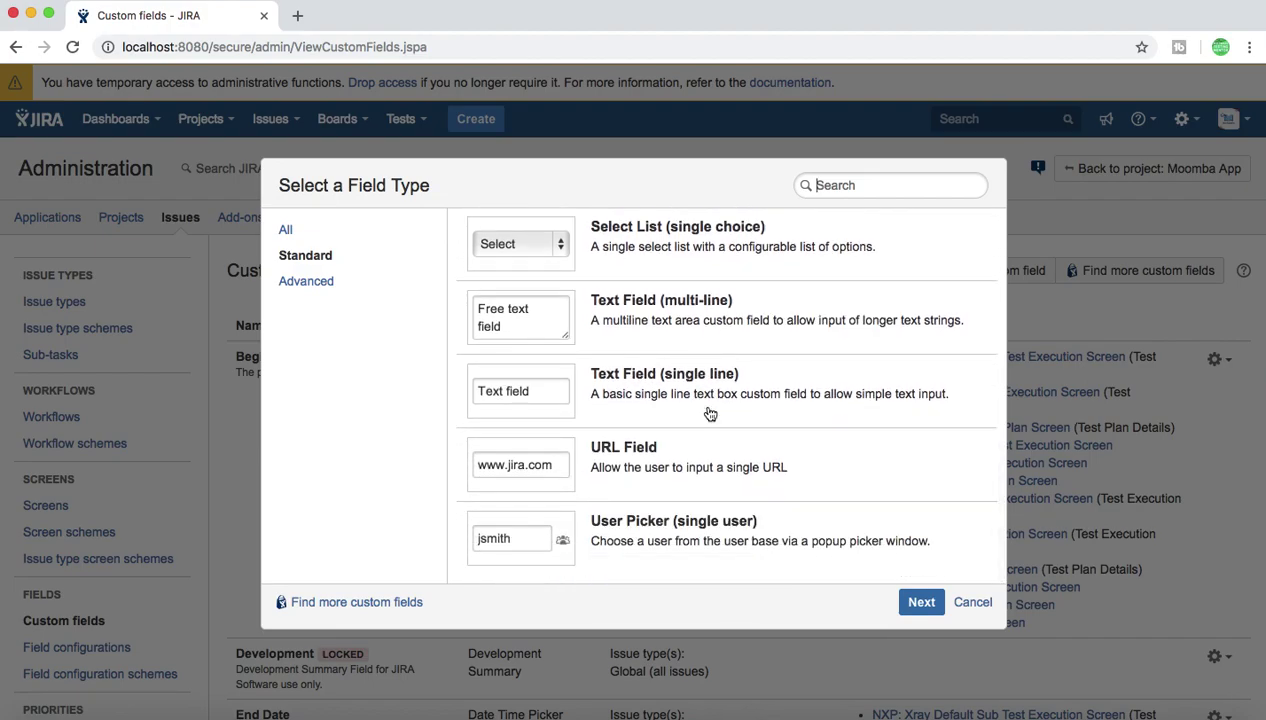
scroll(710, 413, "up", 10)
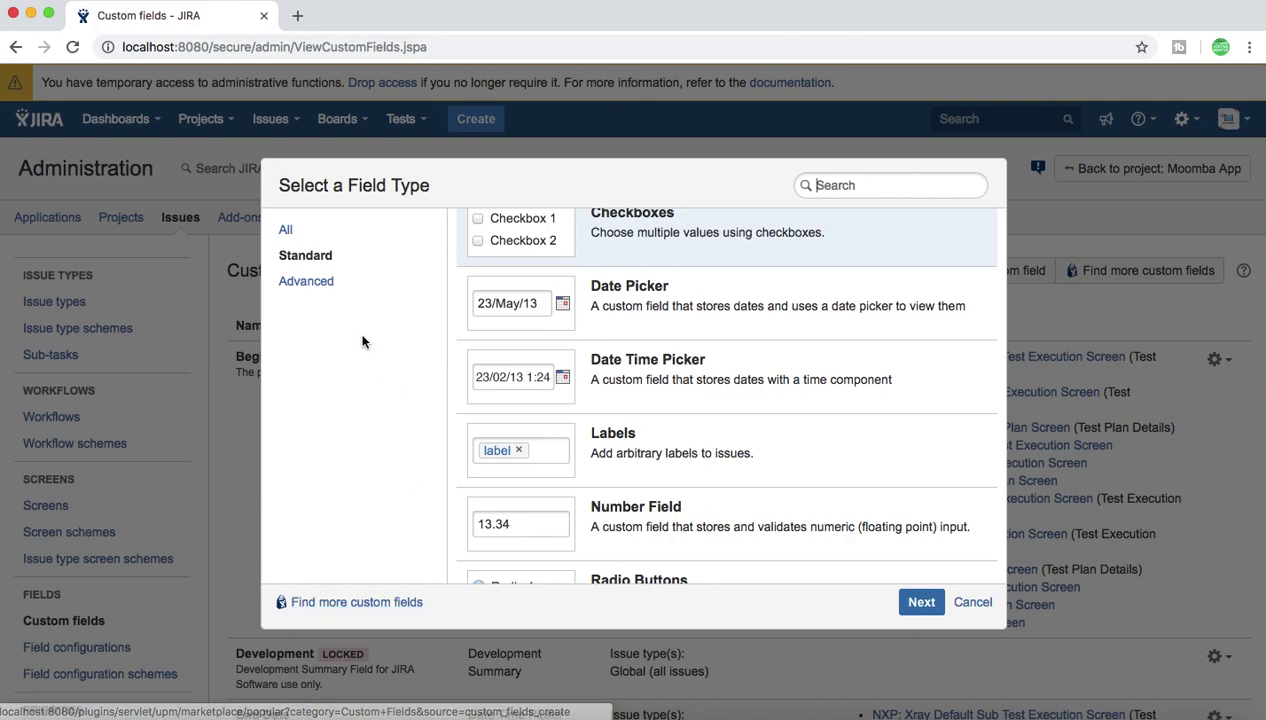
Browse the Advanced custom field types in the Select a Field Type dialog.
left_click(314, 287)
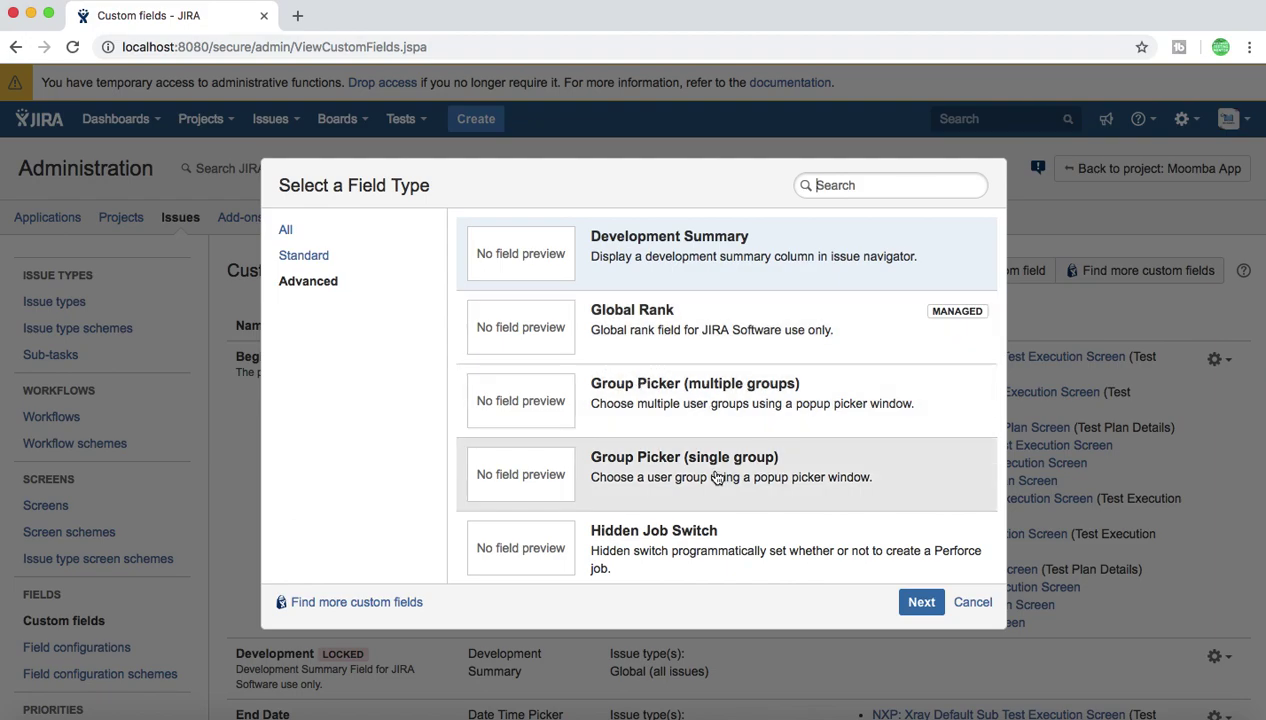
scroll(712, 478, "down", 3)
scroll(716, 478, "down", 2)
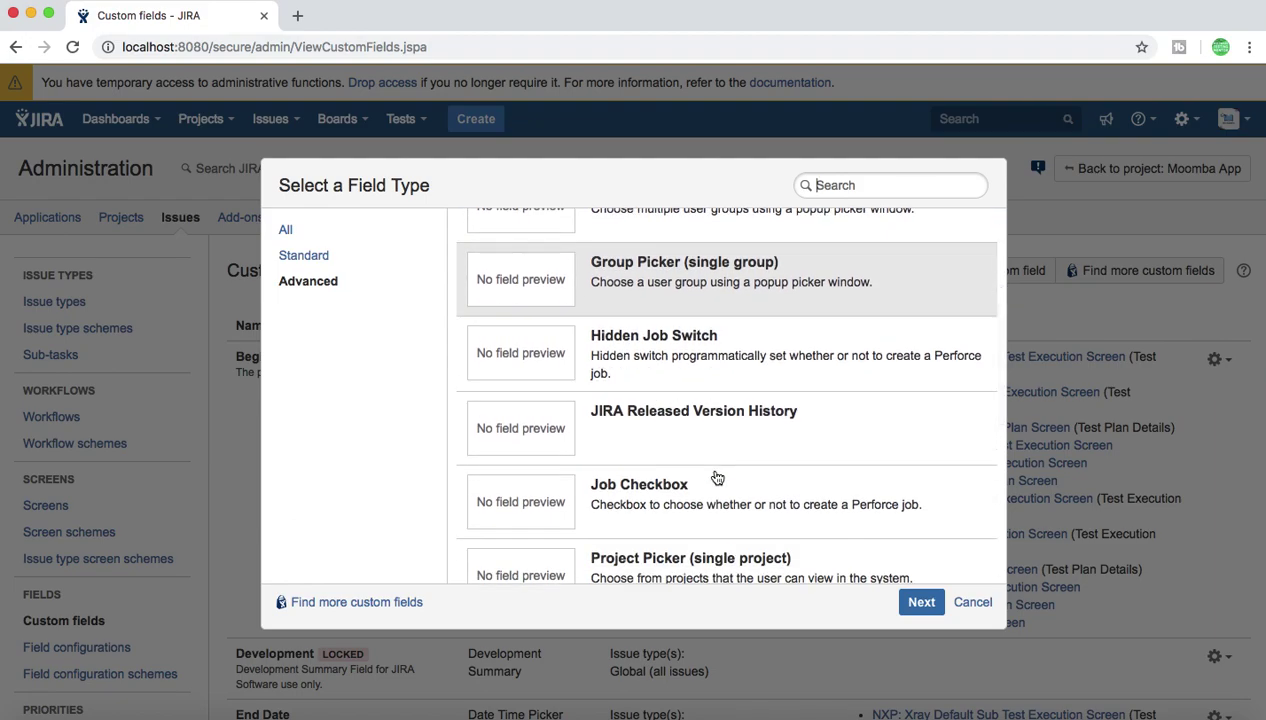
scroll(716, 478, "down", 2)
scroll(716, 478, "up", 5)
scroll(716, 478, "up", 1)
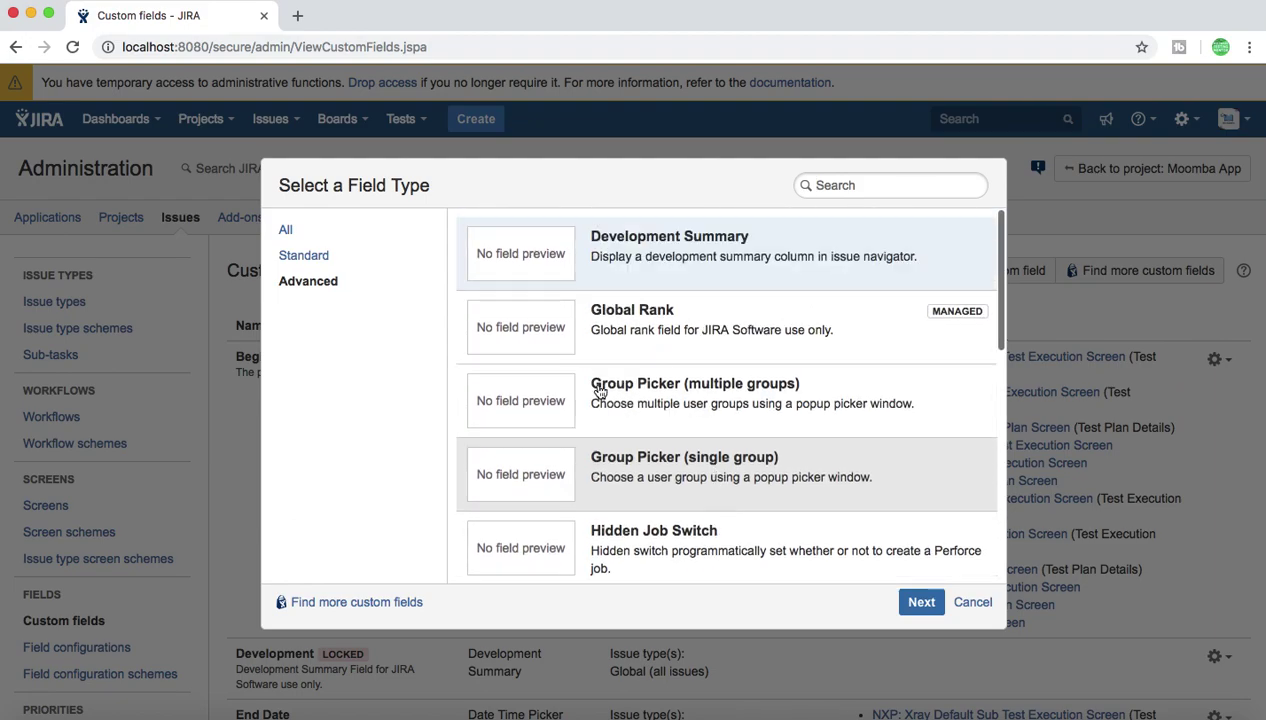
Return to the Standard field types and look through them to pick Checkboxes.
left_click(326, 259)
scroll(690, 424, "down", 5)
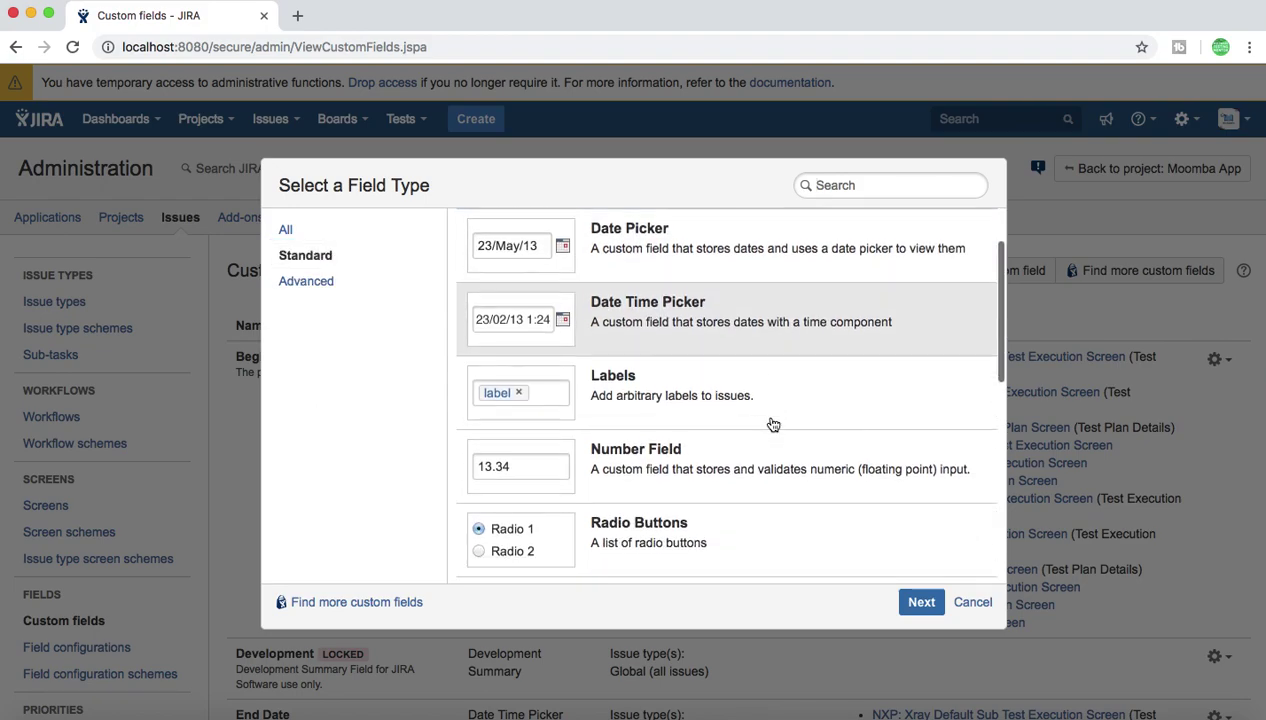
scroll(772, 425, "down", 2)
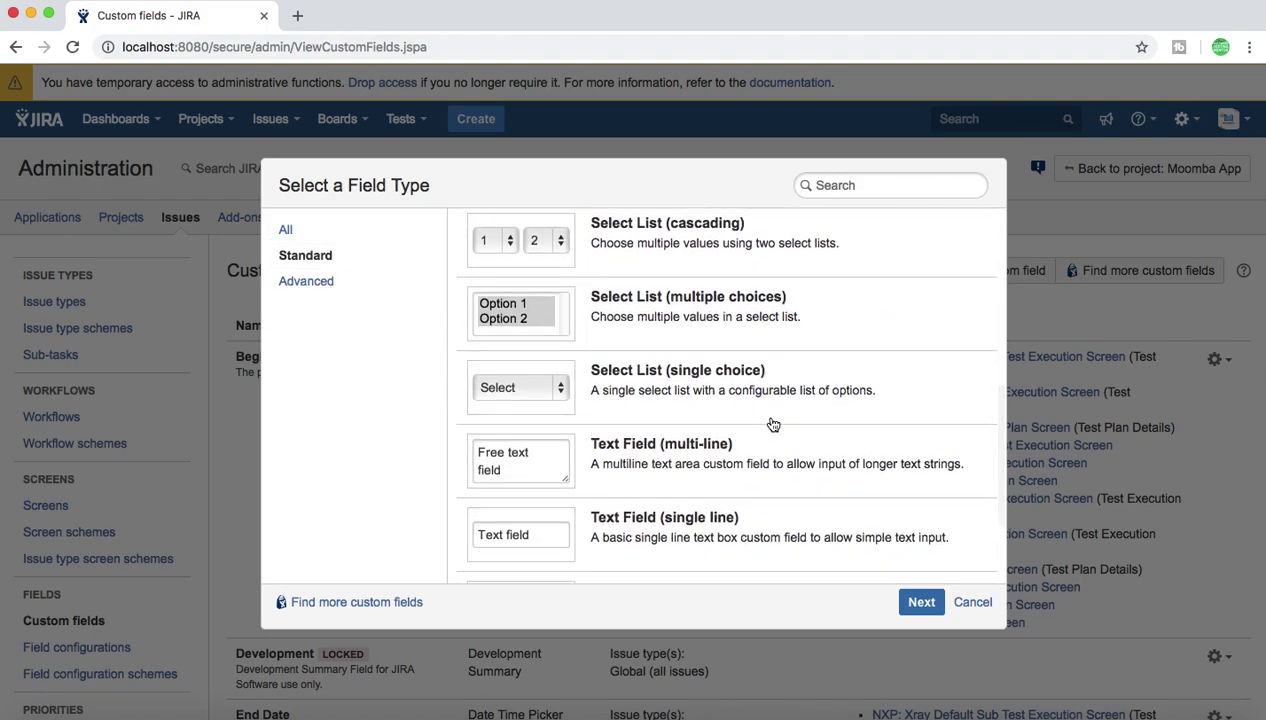
scroll(773, 425, "down", 2)
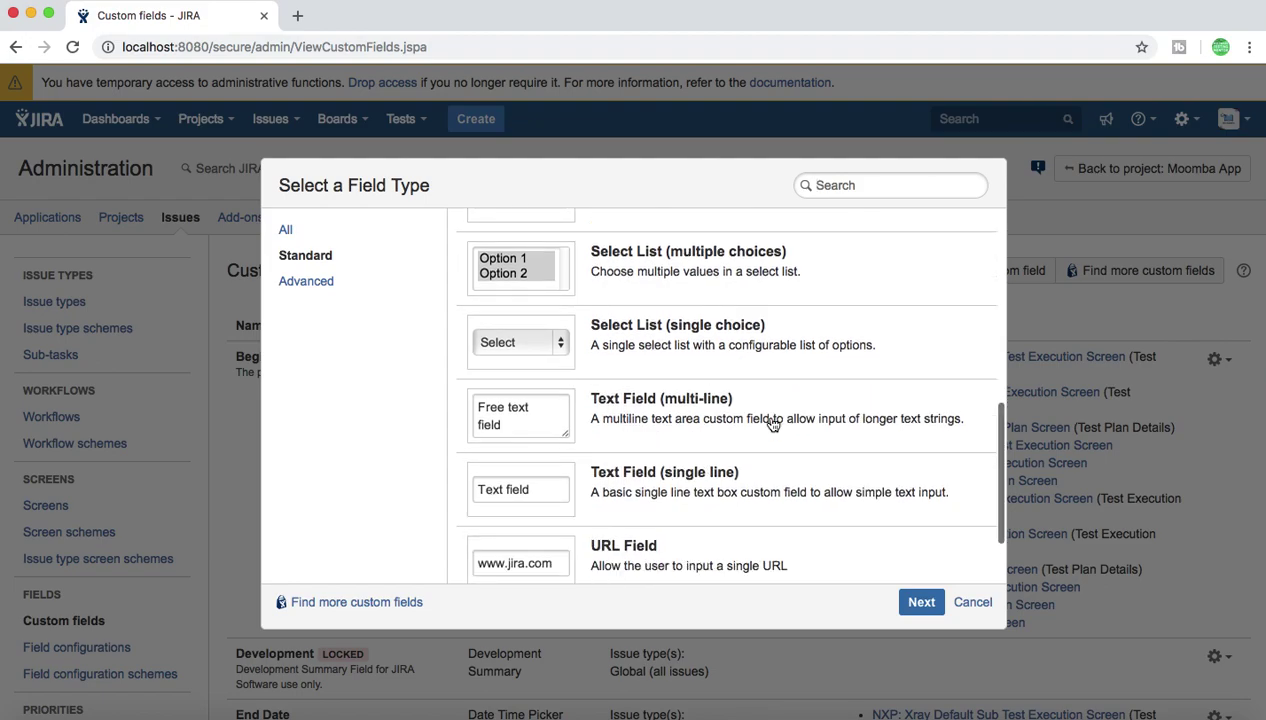
scroll(773, 425, "up", 5)
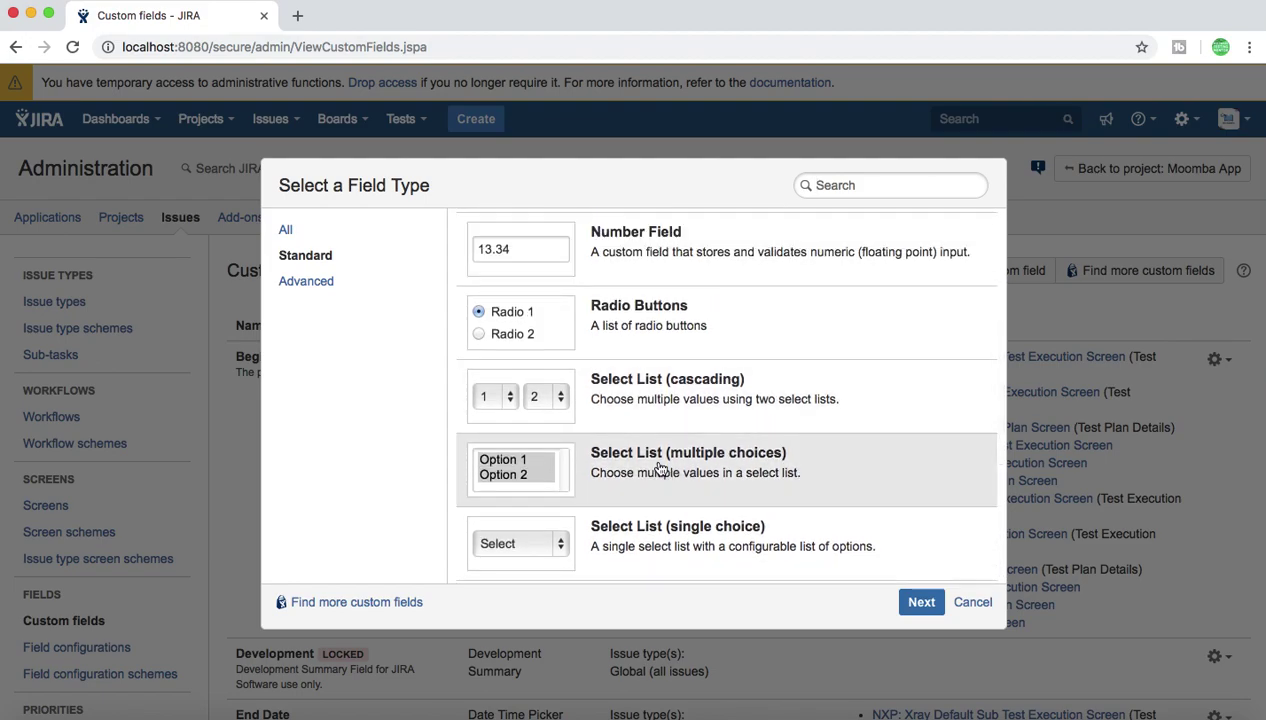
scroll(660, 467, "up", 3)
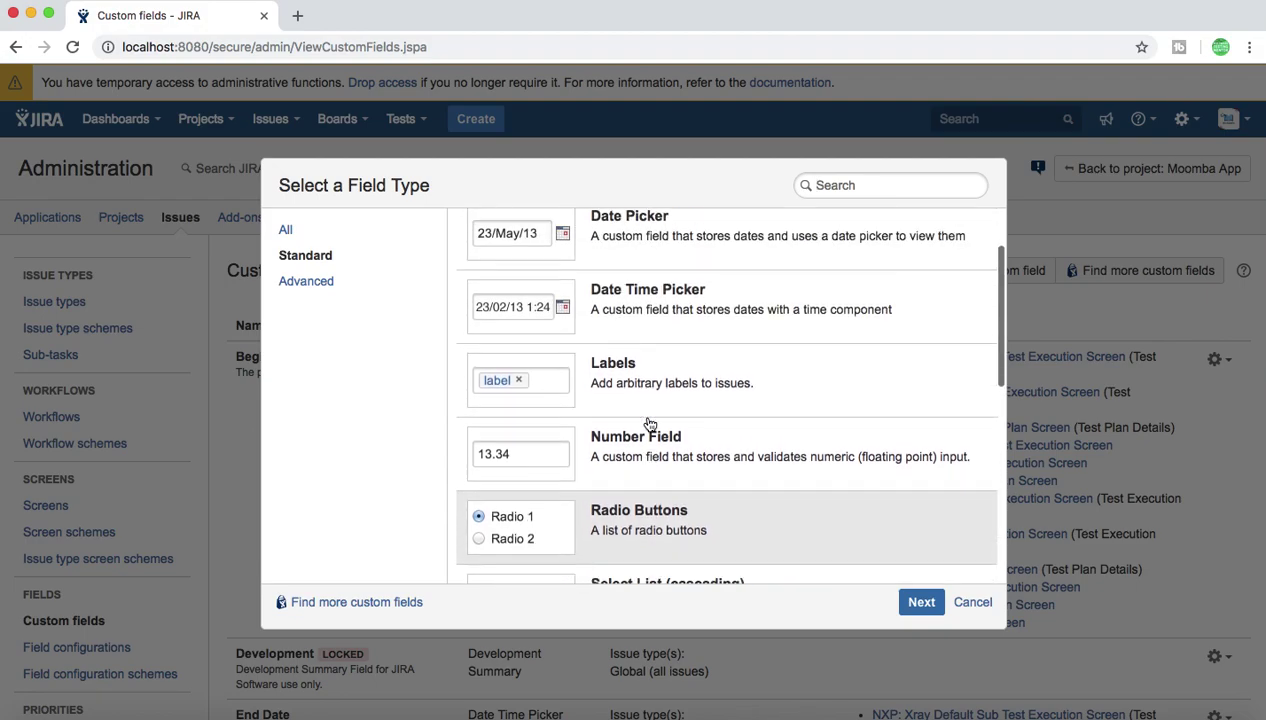
scroll(648, 424, "down", 6)
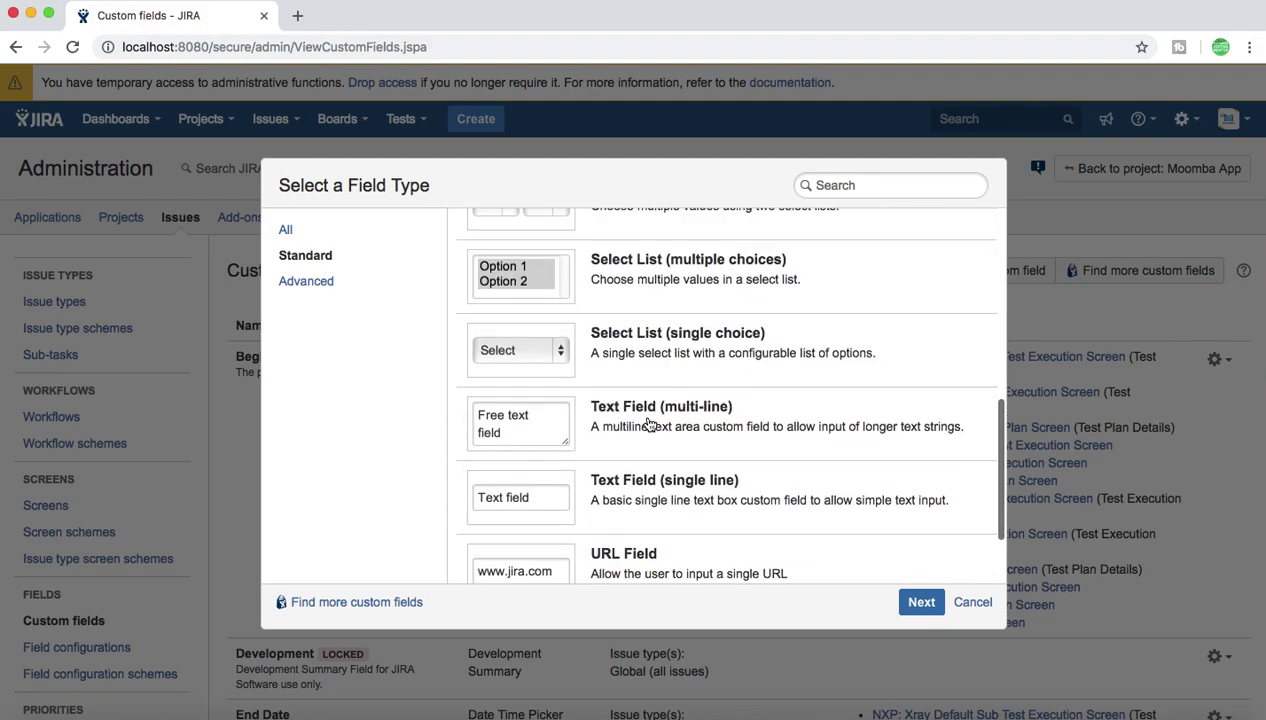
scroll(656, 412, "down", 1)
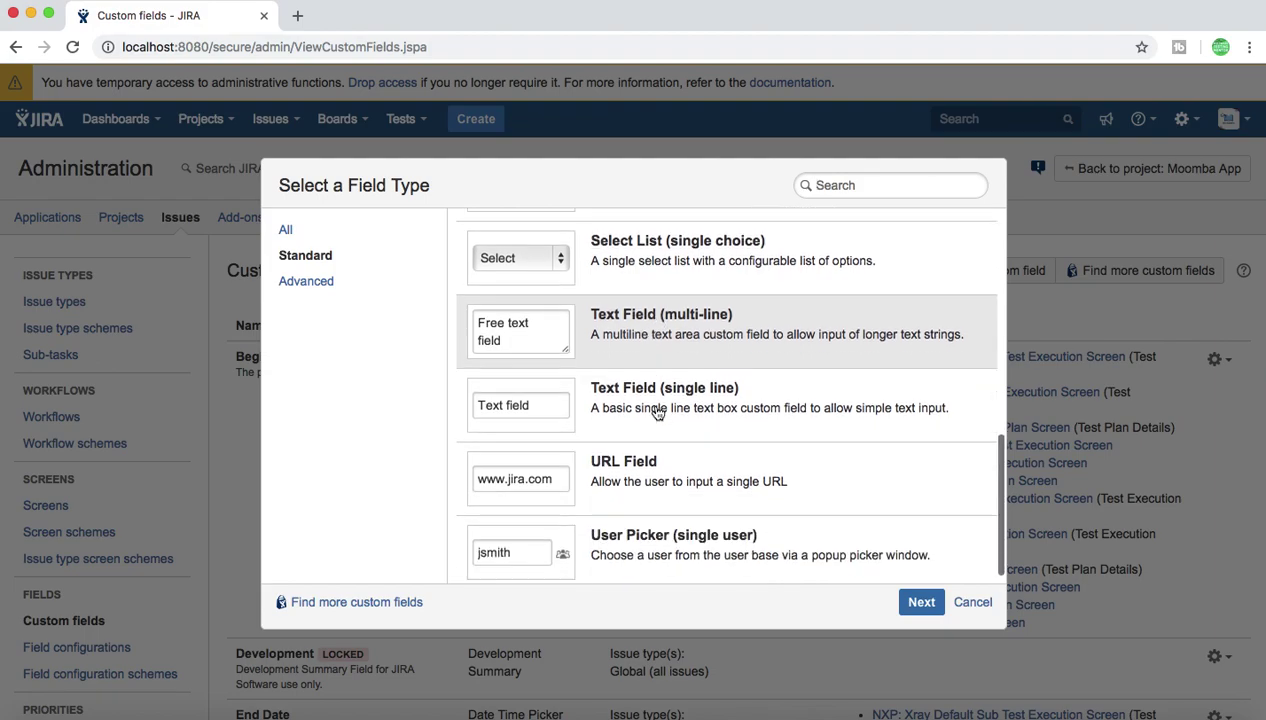
scroll(658, 412, "up", 5)
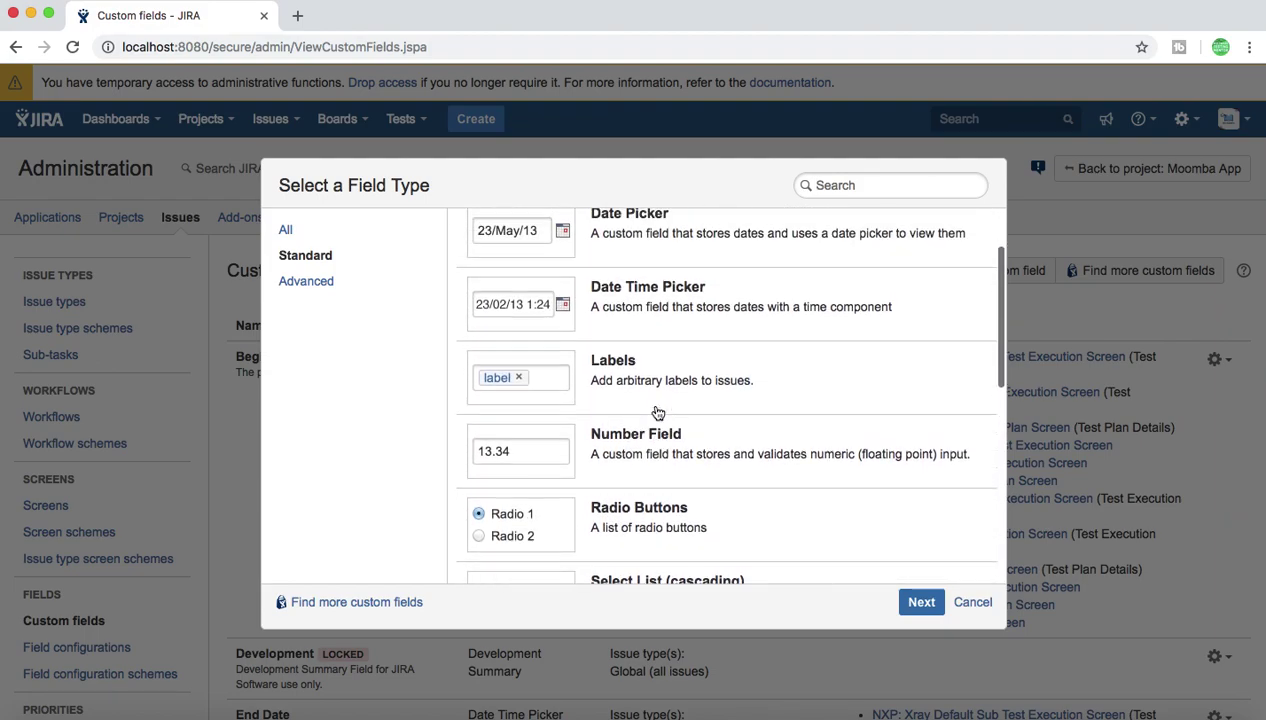
scroll(656, 414, "up", 1)
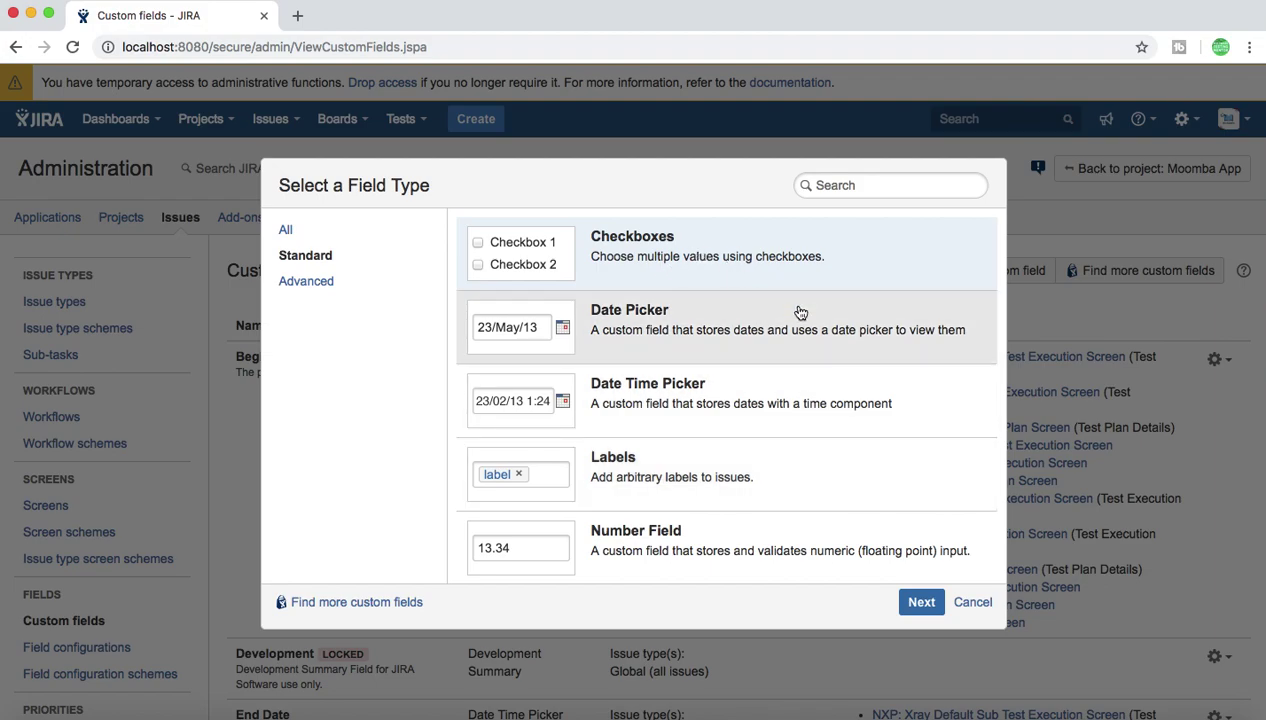
Continue with Checkboxes to the Configure 'Checkboxes' Field form.
left_click(918, 604)
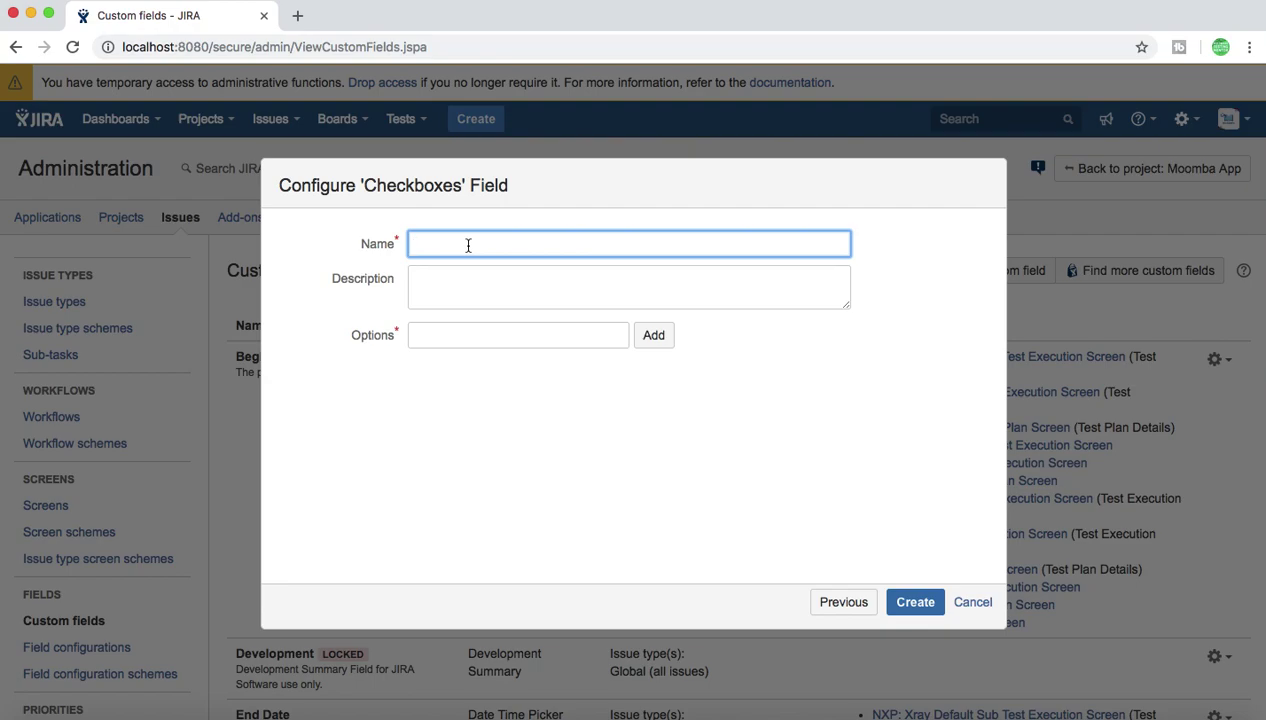
Name the new field 'Test Environments'.
type("E")
key("BackSpace")
type("Test Environments")
left_click(440, 285)
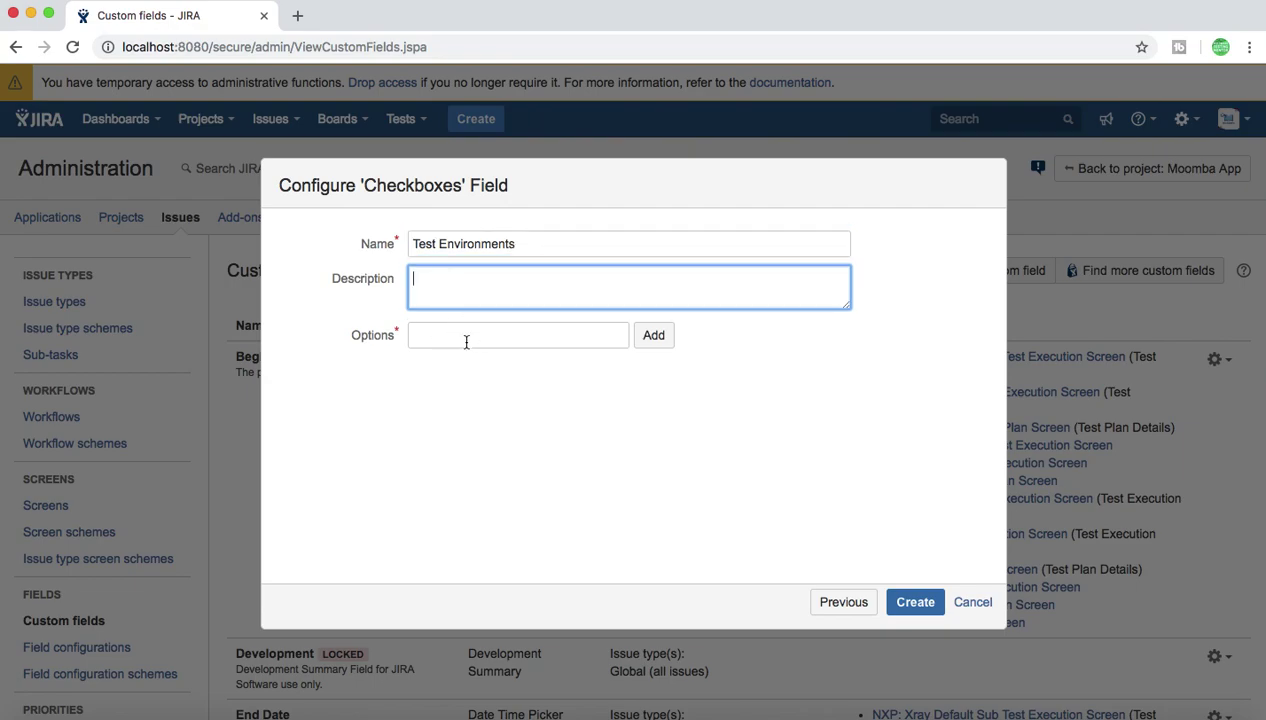
Add the checkbox options Env A, Env B, Env C and Env D.
left_click(452, 334)
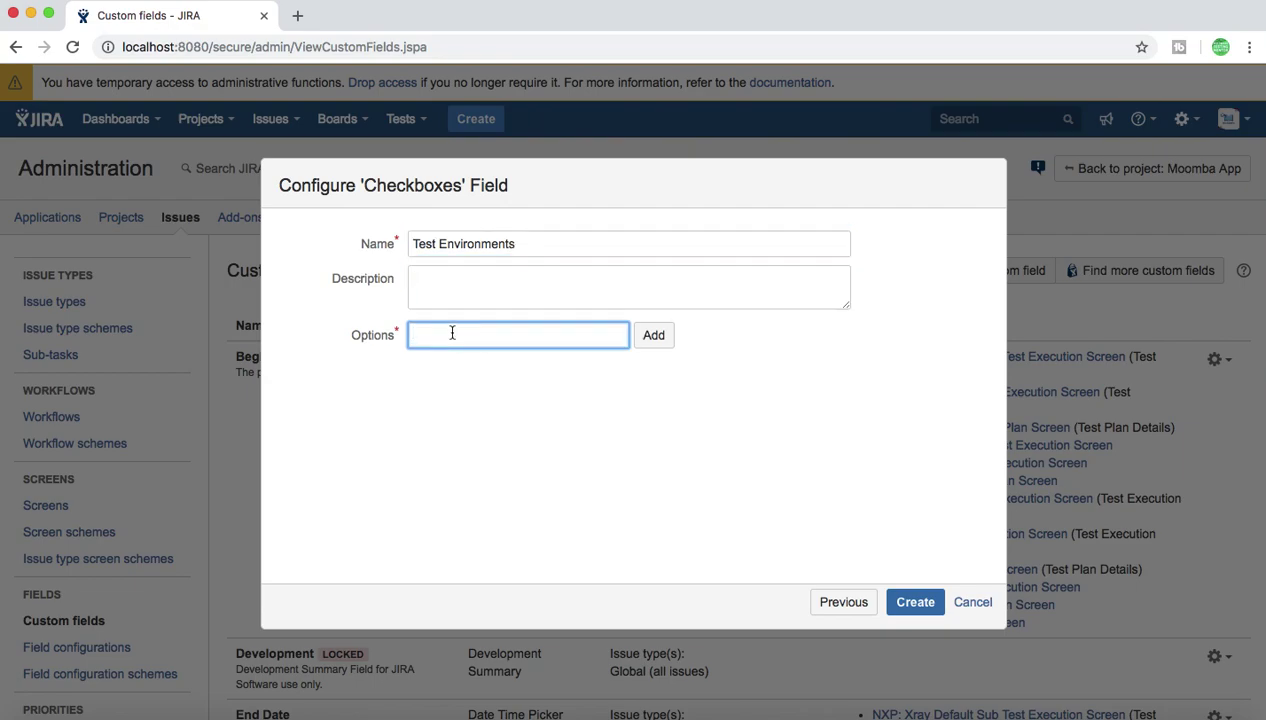
type("Env A")
left_click(654, 336)
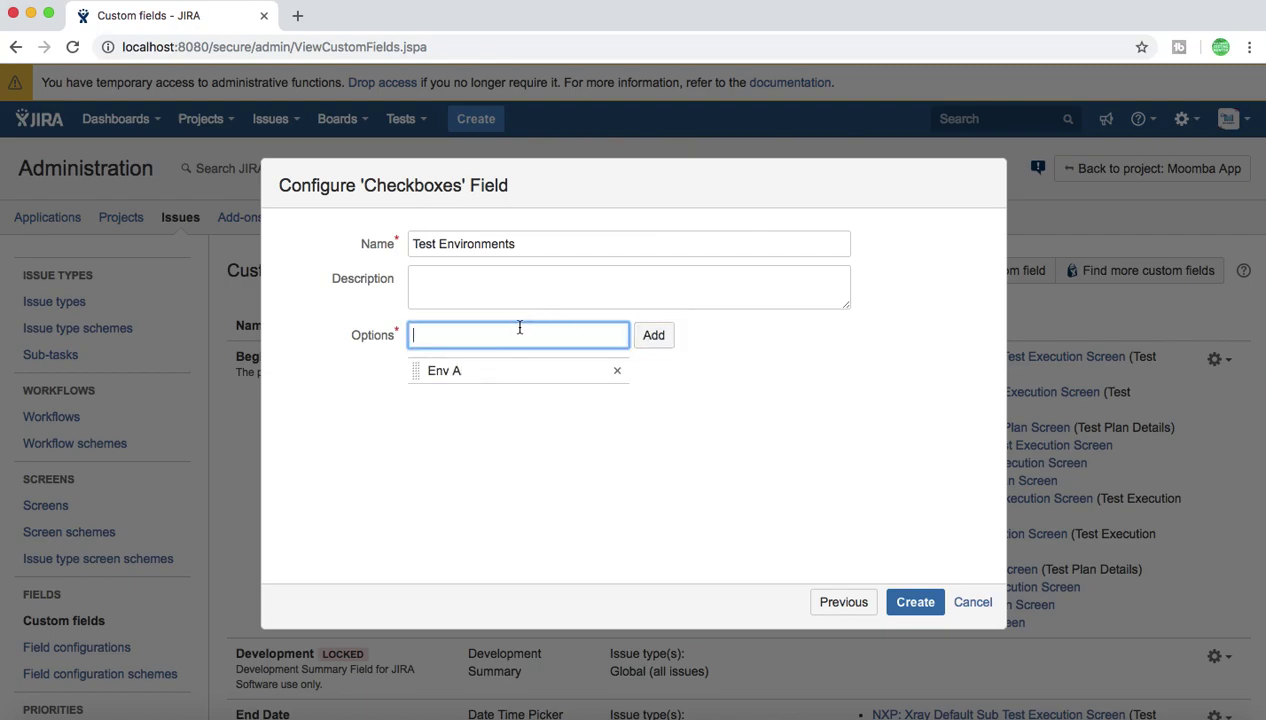
type("Env B")
left_click(654, 336)
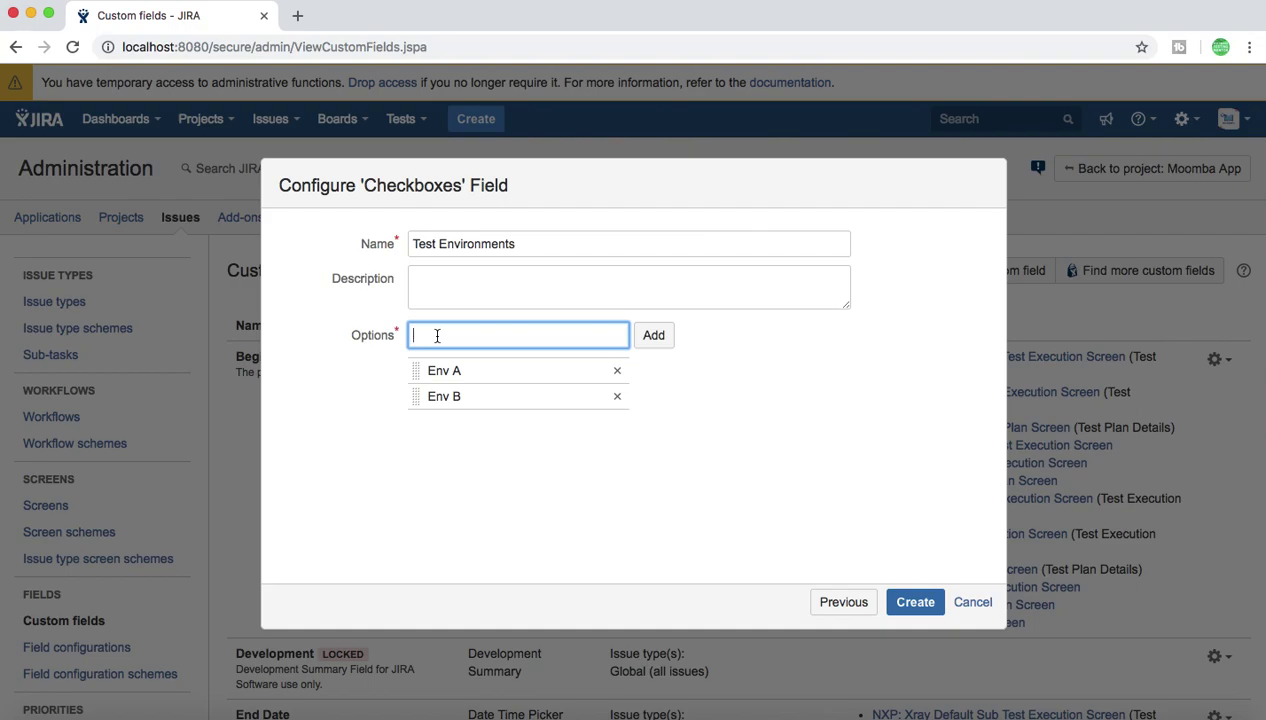
type("ENV")
left_click(660, 338)
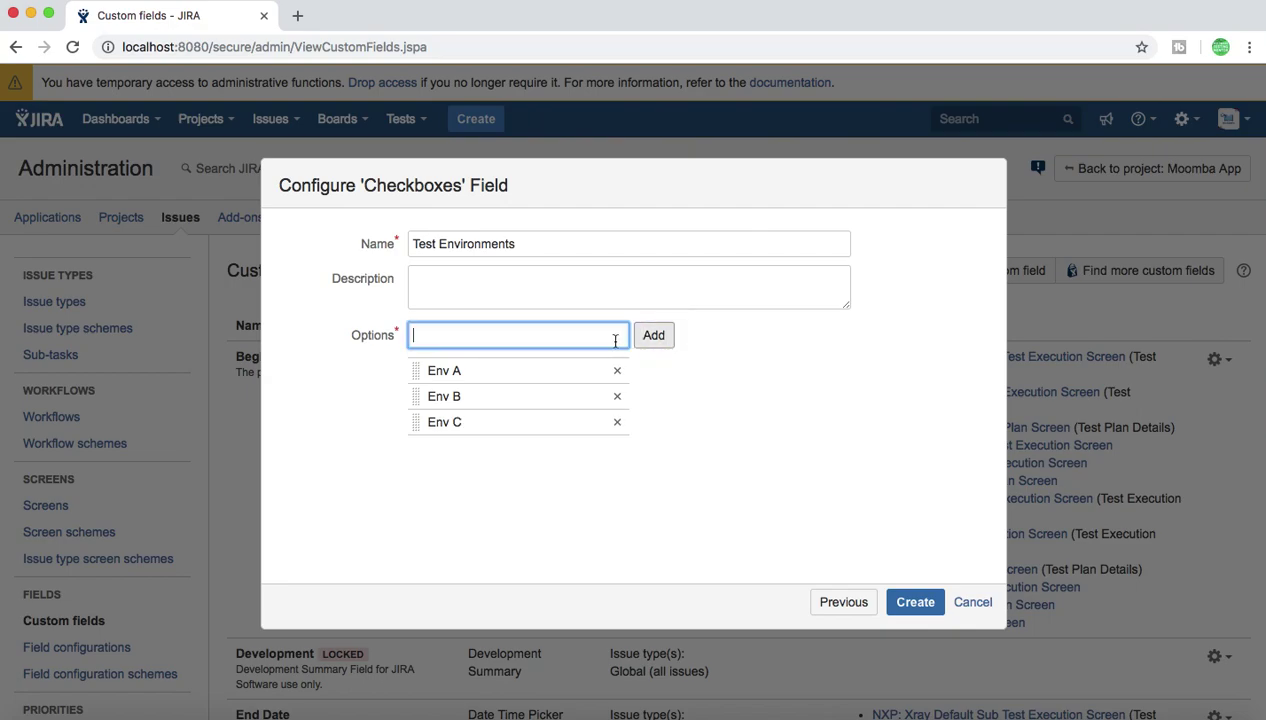
type("Env")
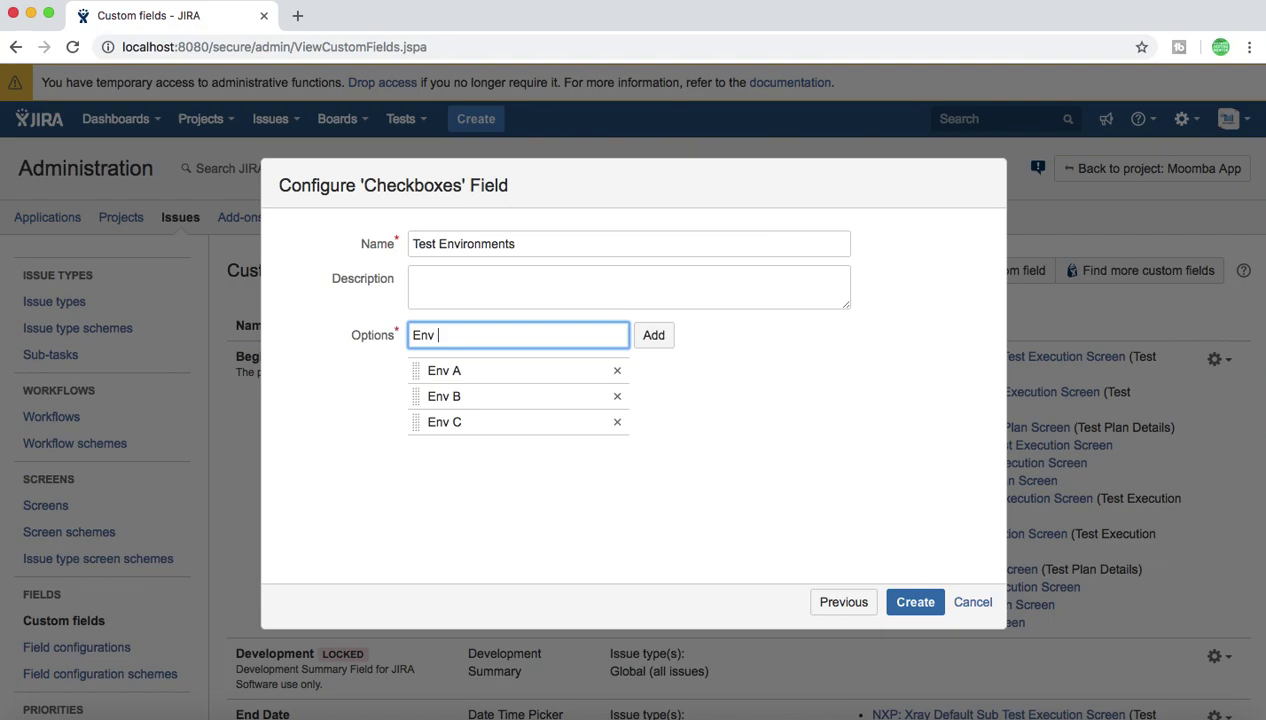
type(" D")
left_click(653, 334)
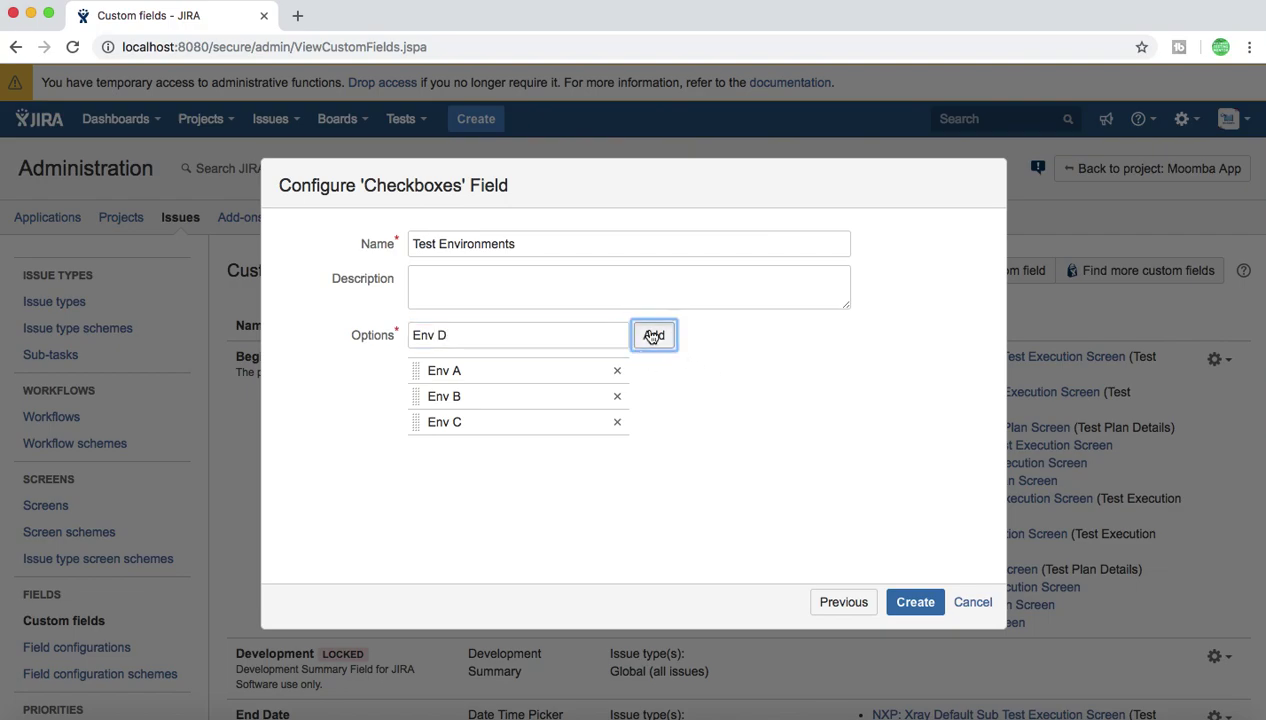
Move Env B above Env A and create the field.
left_click(417, 396)
left_click_drag(417, 396, 415, 366)
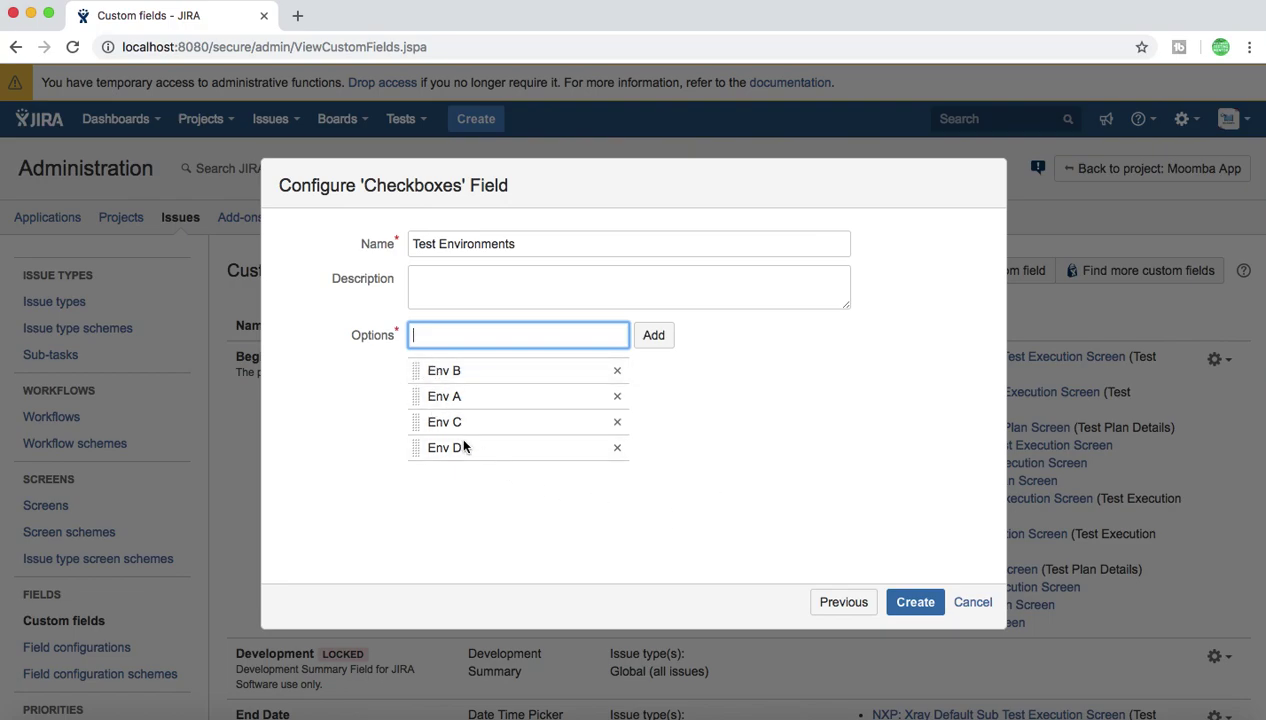
left_click(912, 601)
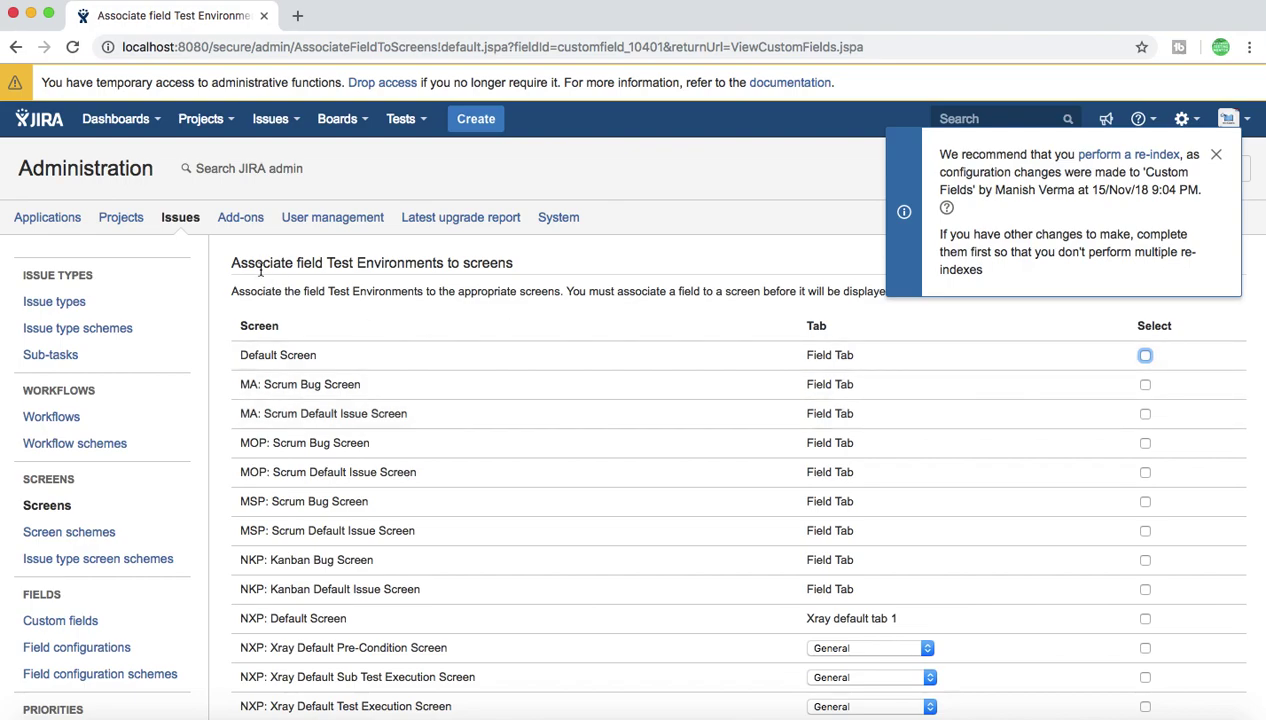
Dismiss the re-index notice and review the screens list, noting the MA and MOP prefixes.
left_click(1216, 155)
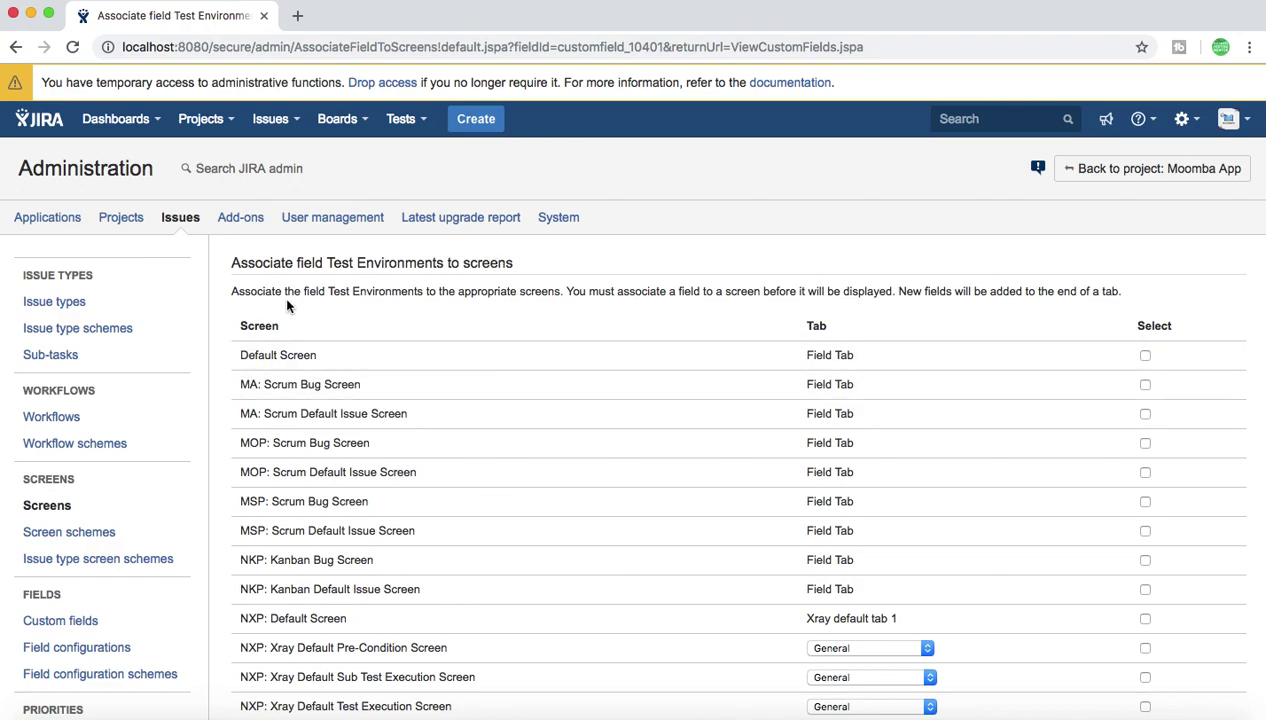
scroll(418, 395, "down", 1)
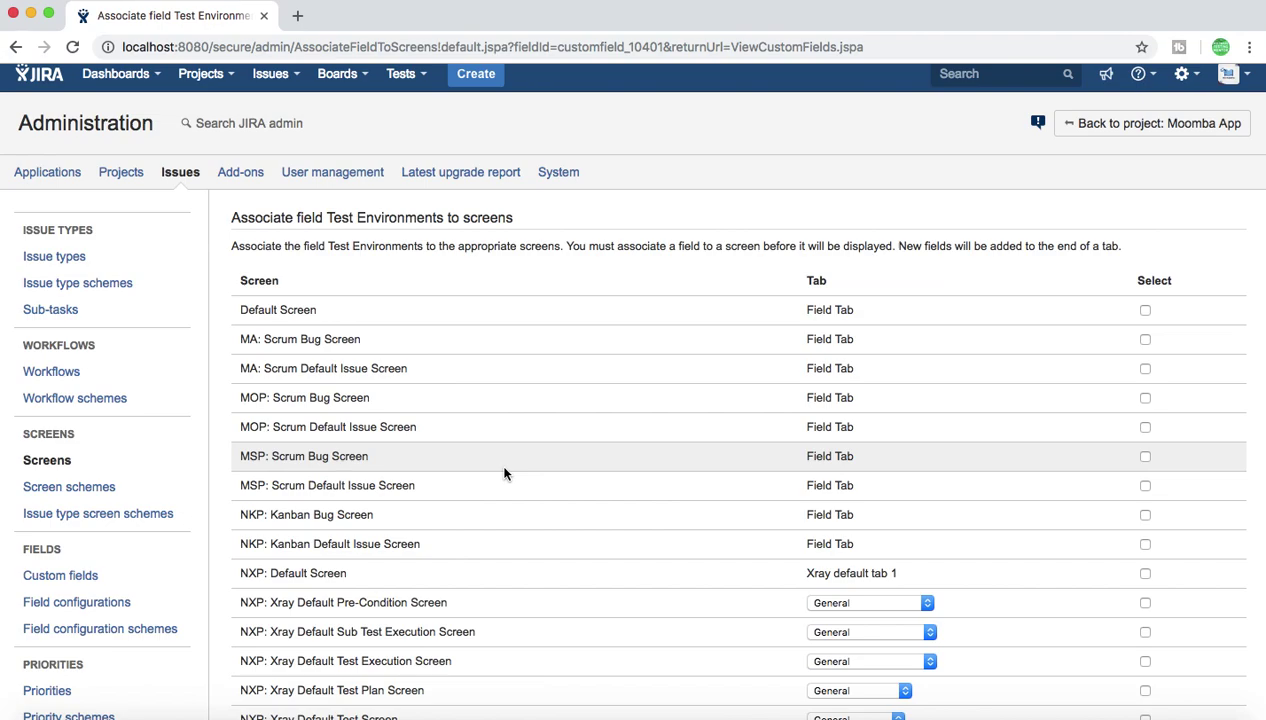
double_click(246, 339)
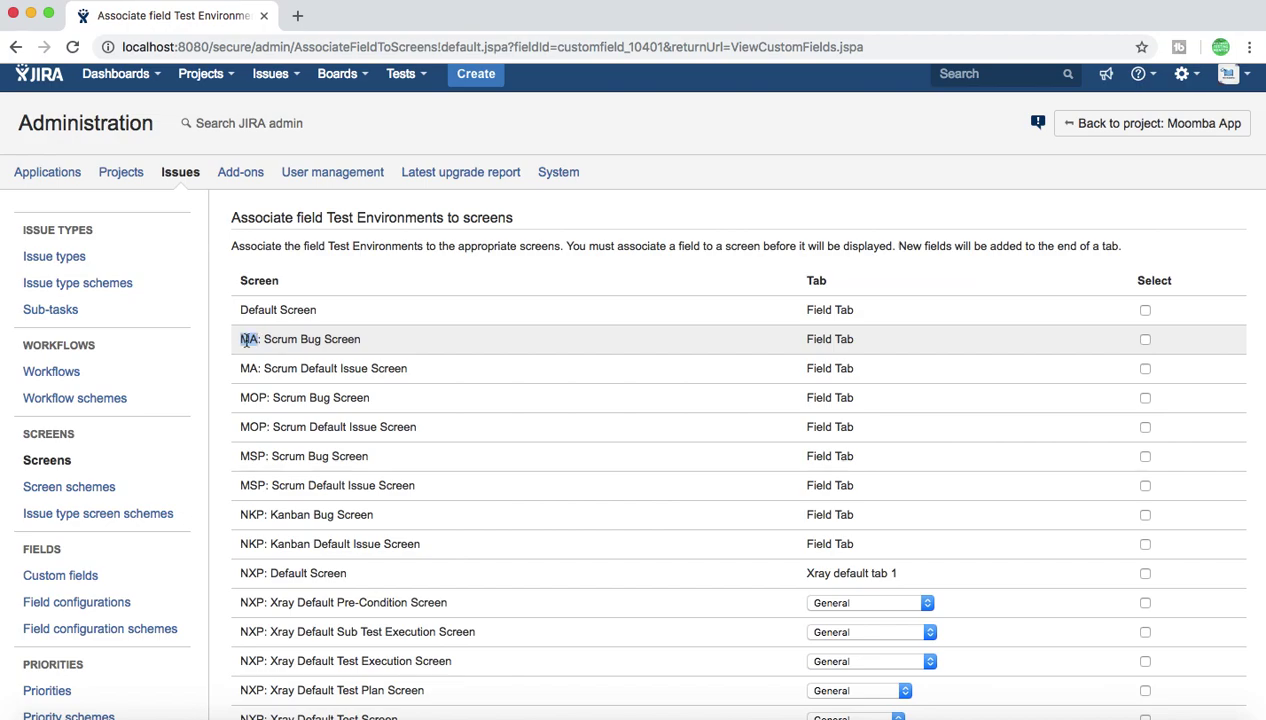
left_click(268, 340)
left_click_drag(240, 395, 265, 397)
scroll(489, 388, "down", 2)
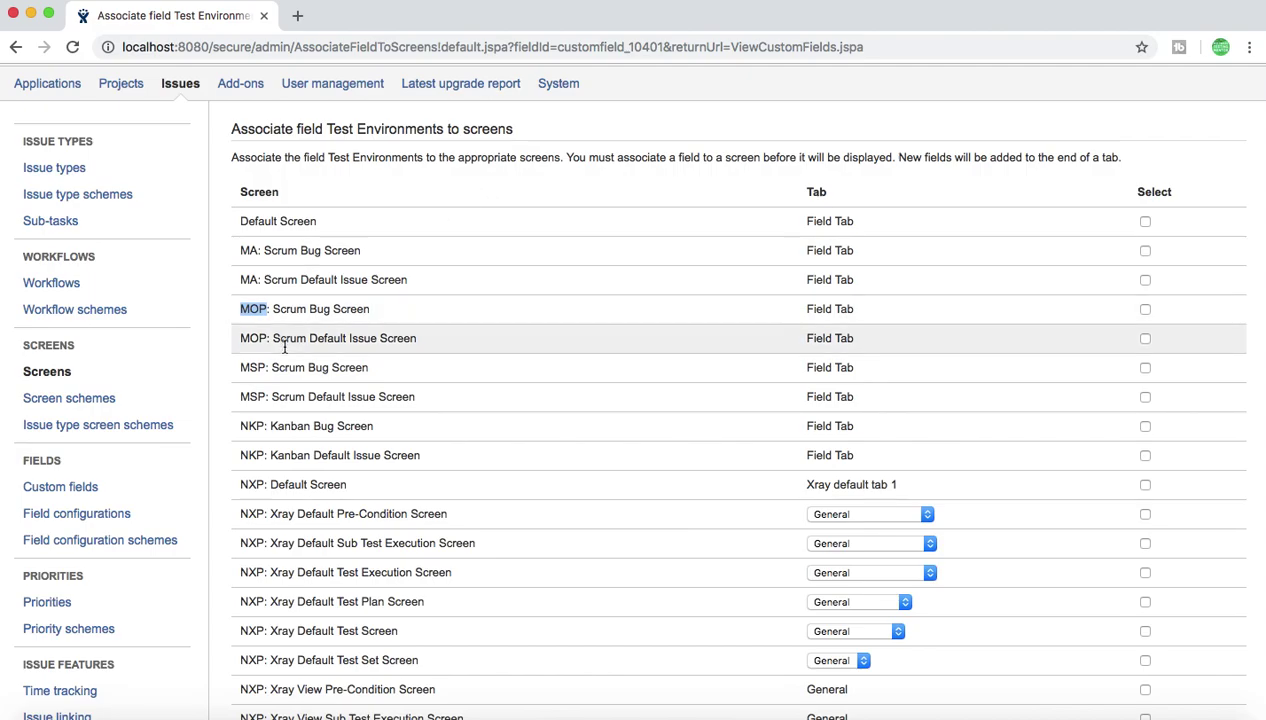
scroll(381, 419, "down", 10)
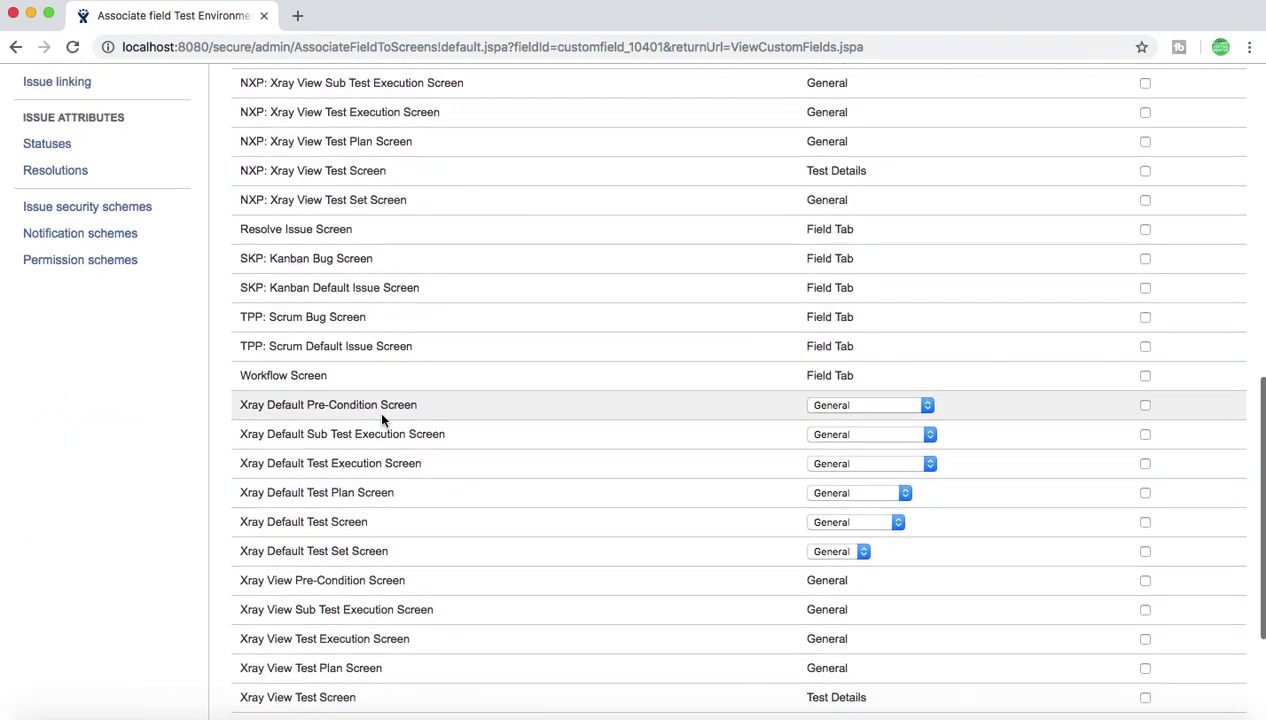
scroll(381, 419, "down", 3)
scroll(381, 419, "up", 15)
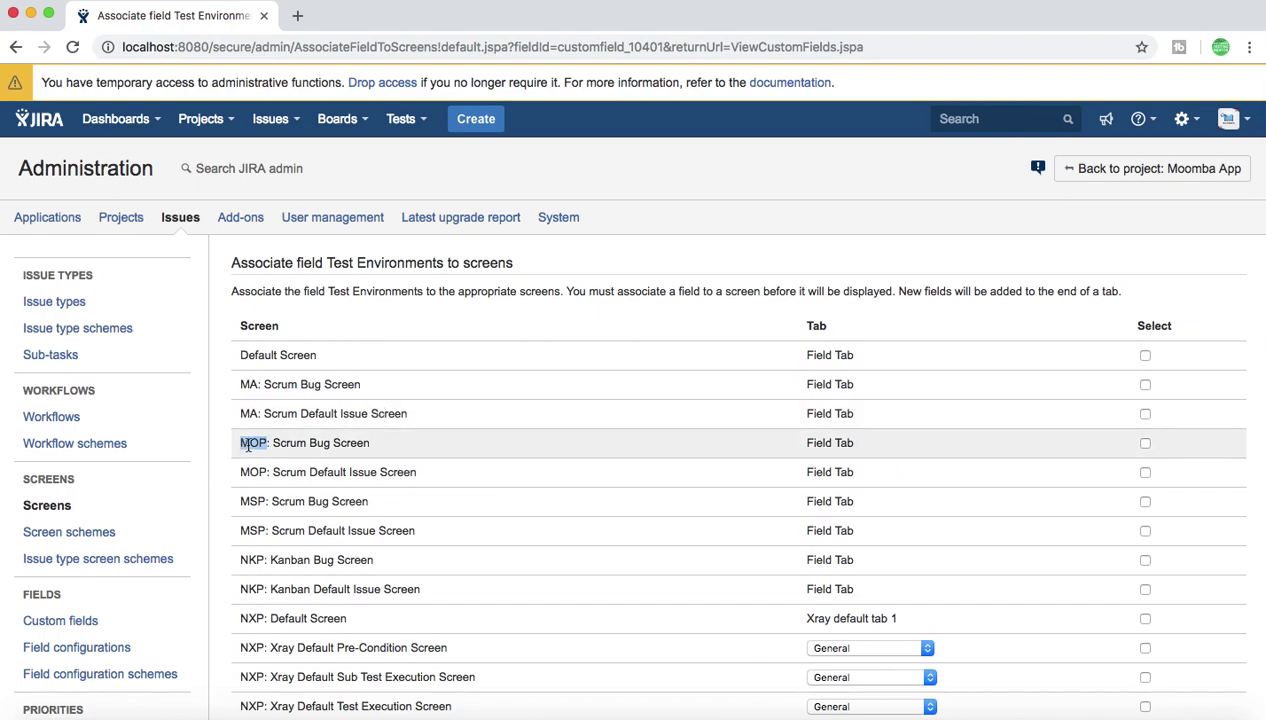
Associate Test Environments with MOP: Scrum Bug Screen and save with Update.
left_click(277, 449)
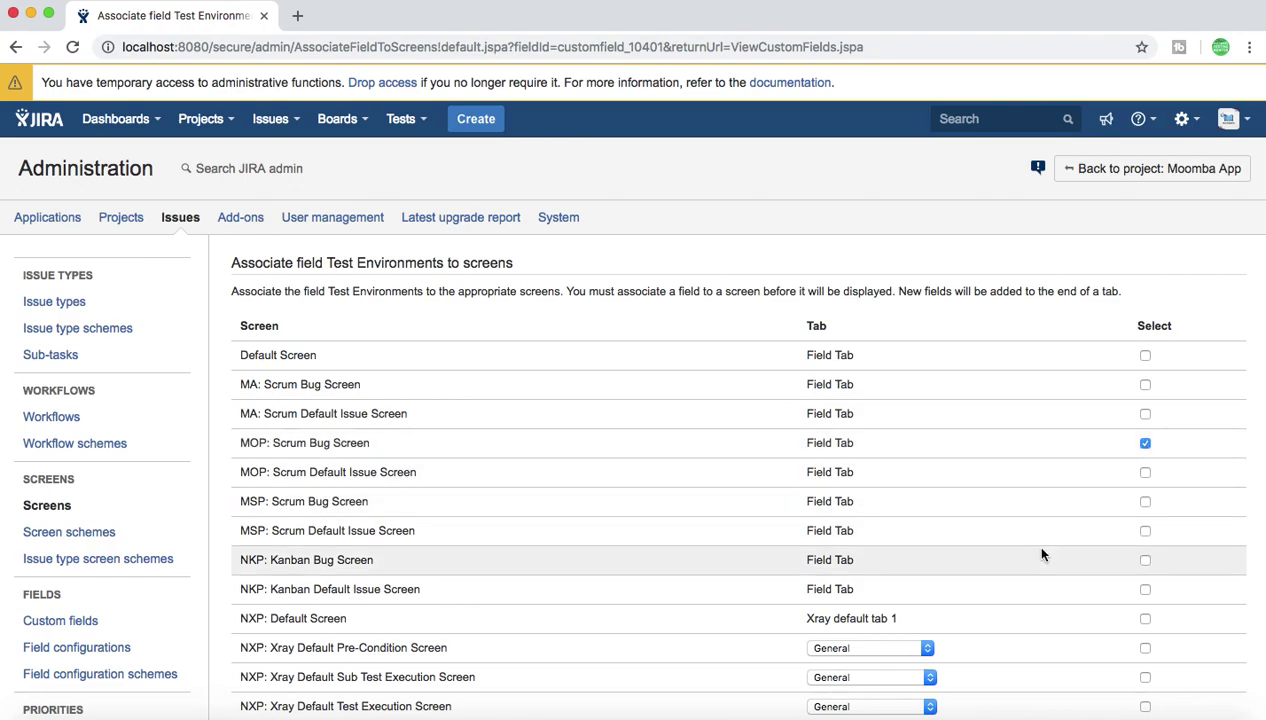
scroll(1041, 554, "down", 10)
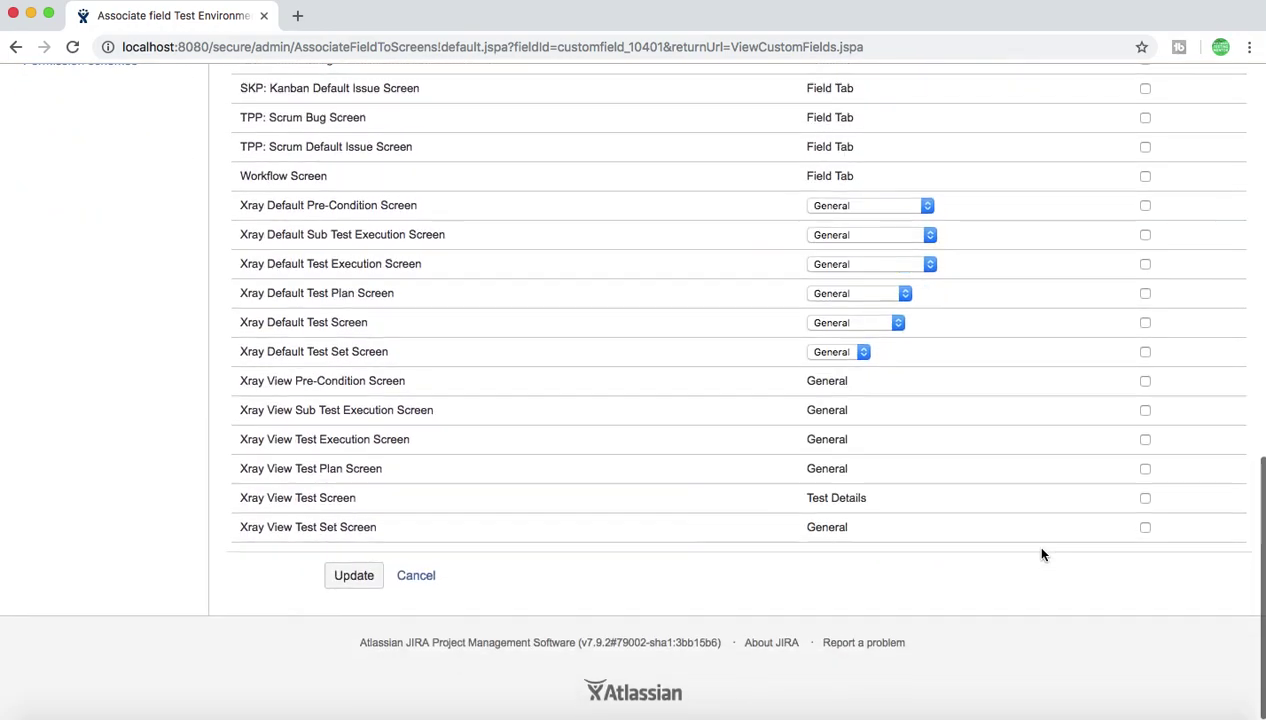
left_click(360, 584)
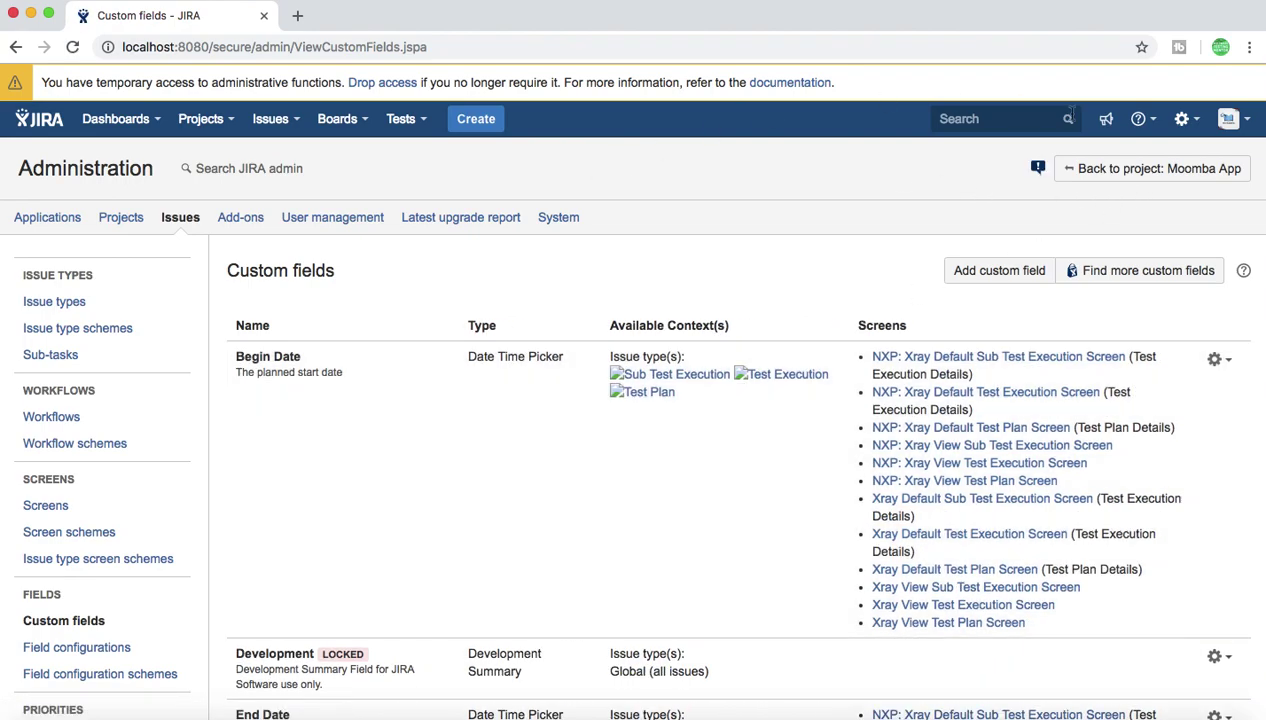
Open the Moomba Project (MOP) board with Sprint 4 from the Browse projects list.
left_click(1100, 170)
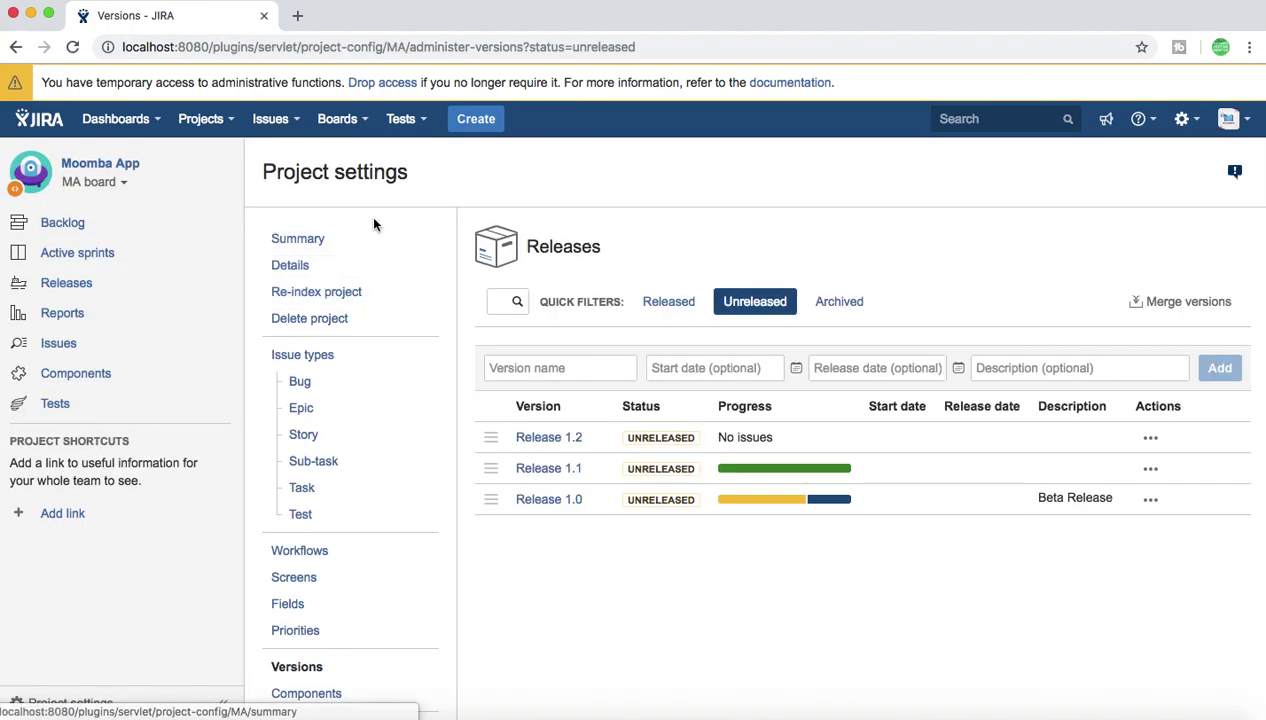
left_click(231, 124)
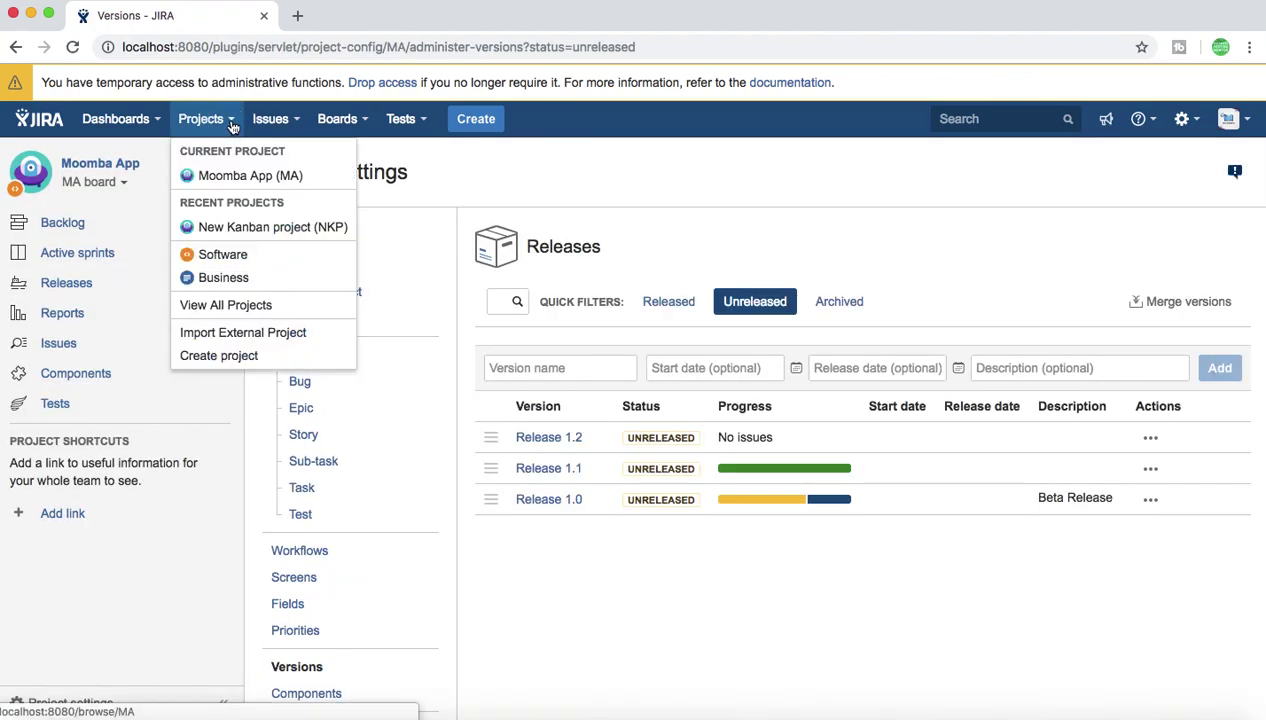
left_click(236, 305)
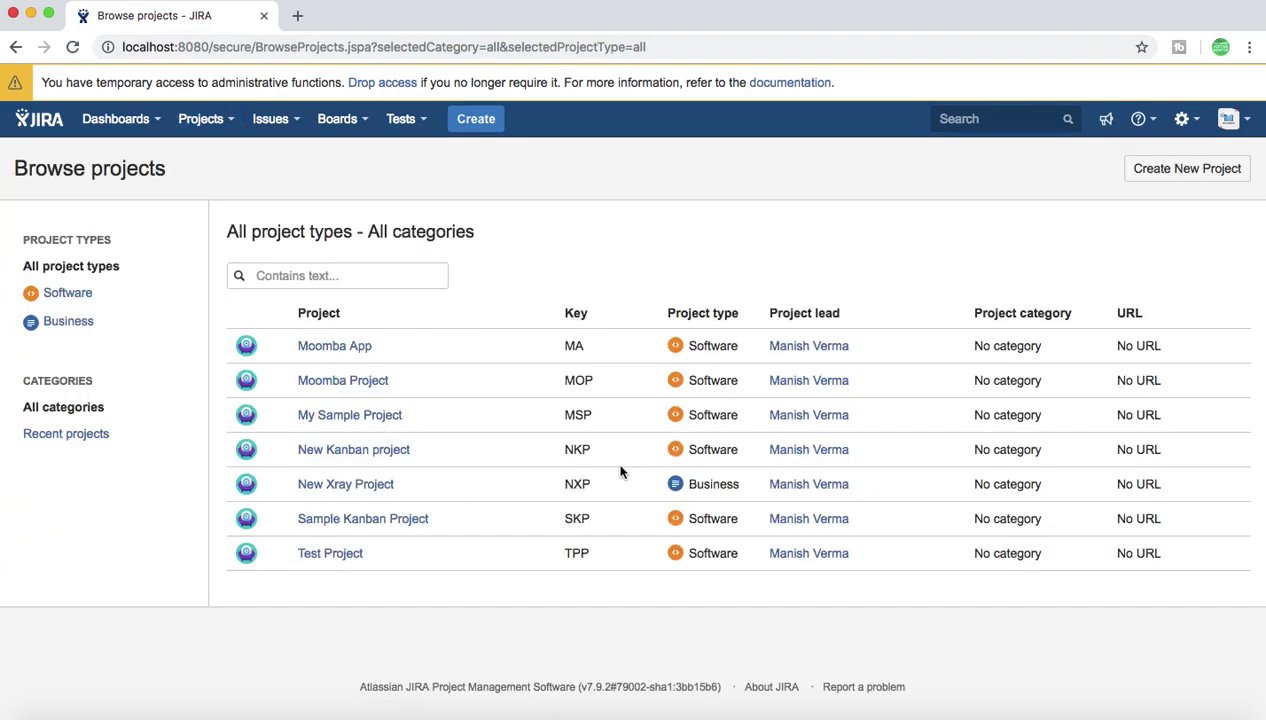
left_click(326, 385)
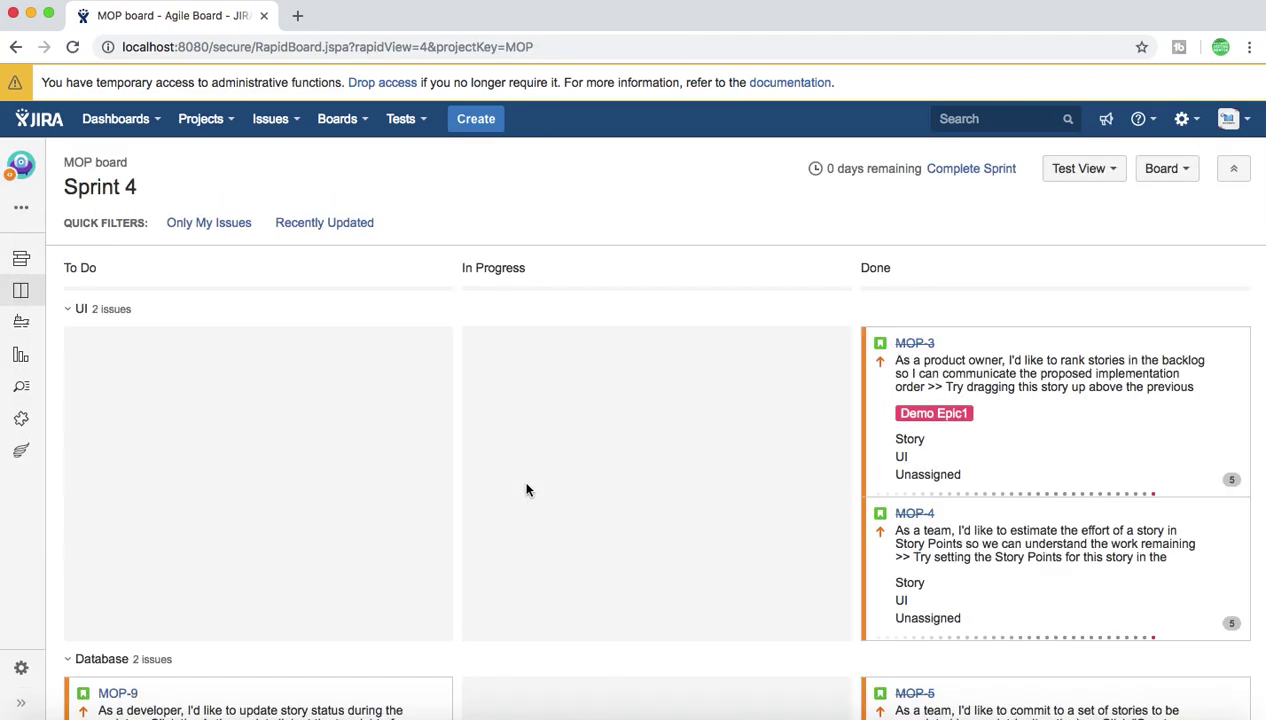
Start a new MOP Bug and confirm the form shows Test Environments with Env A–D checkboxes.
left_click(476, 120)
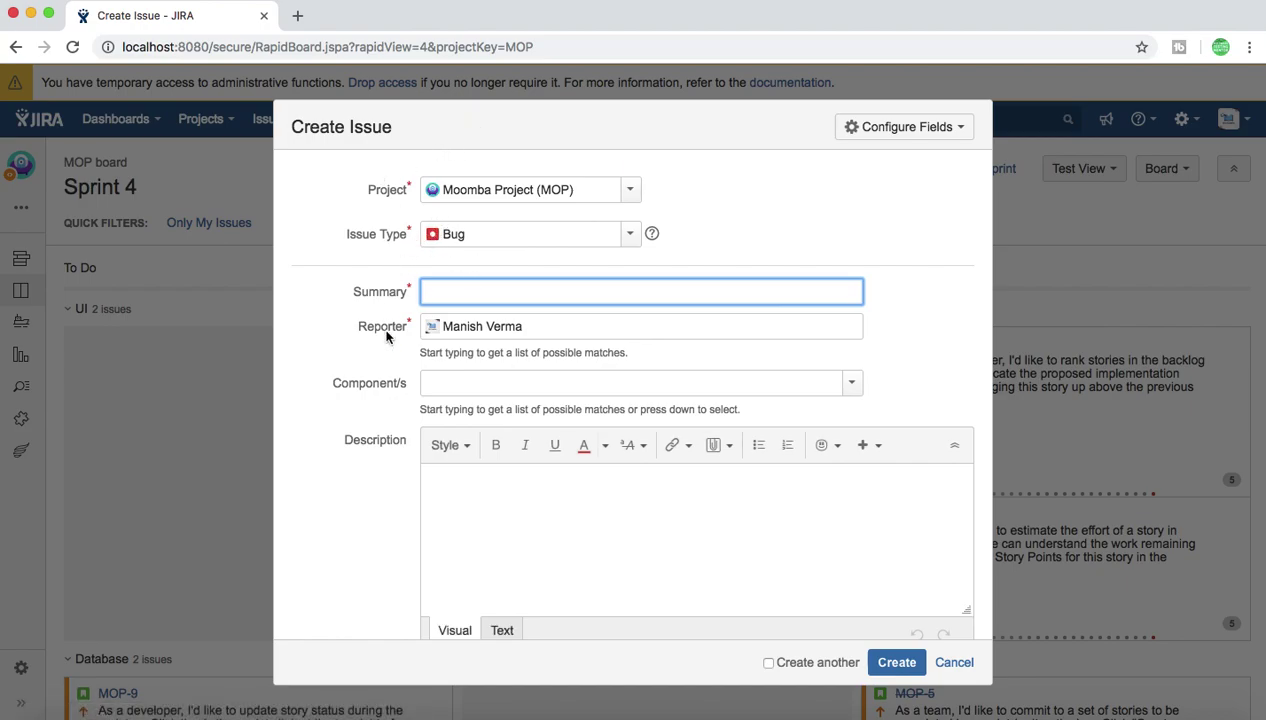
scroll(401, 463, "down", 3)
scroll(401, 463, "down", 12)
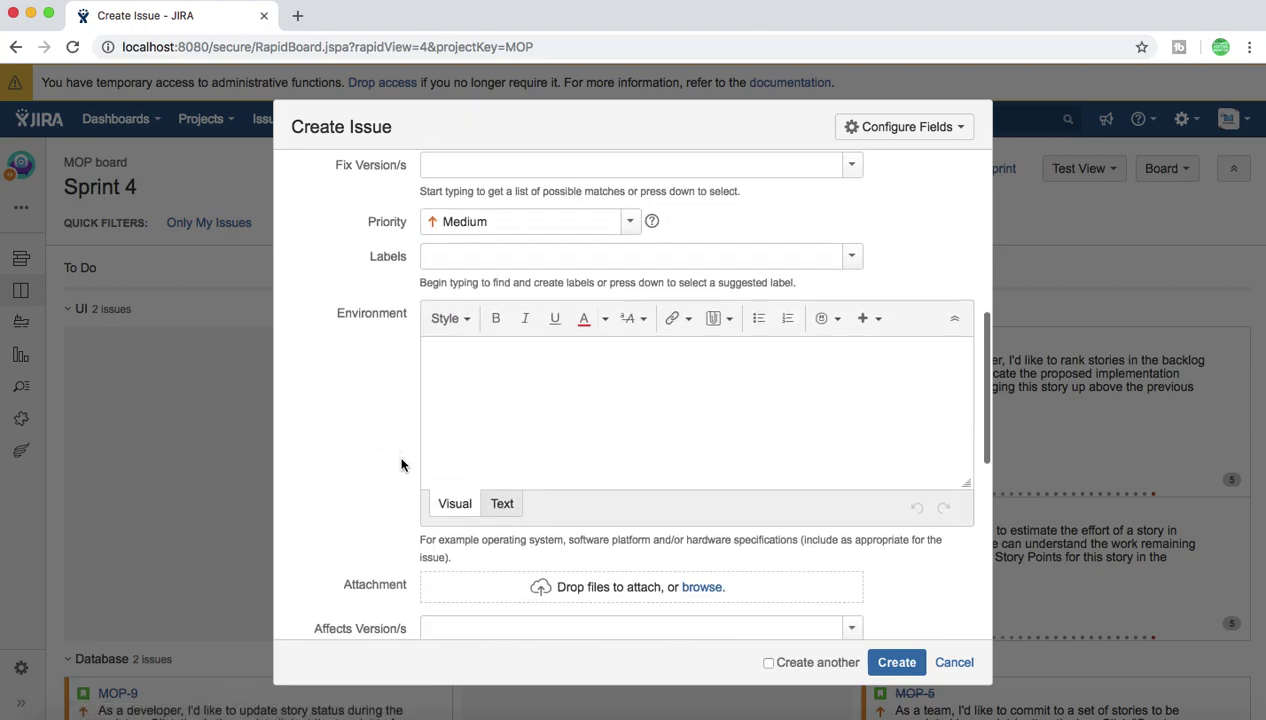
scroll(401, 463, "down", 2)
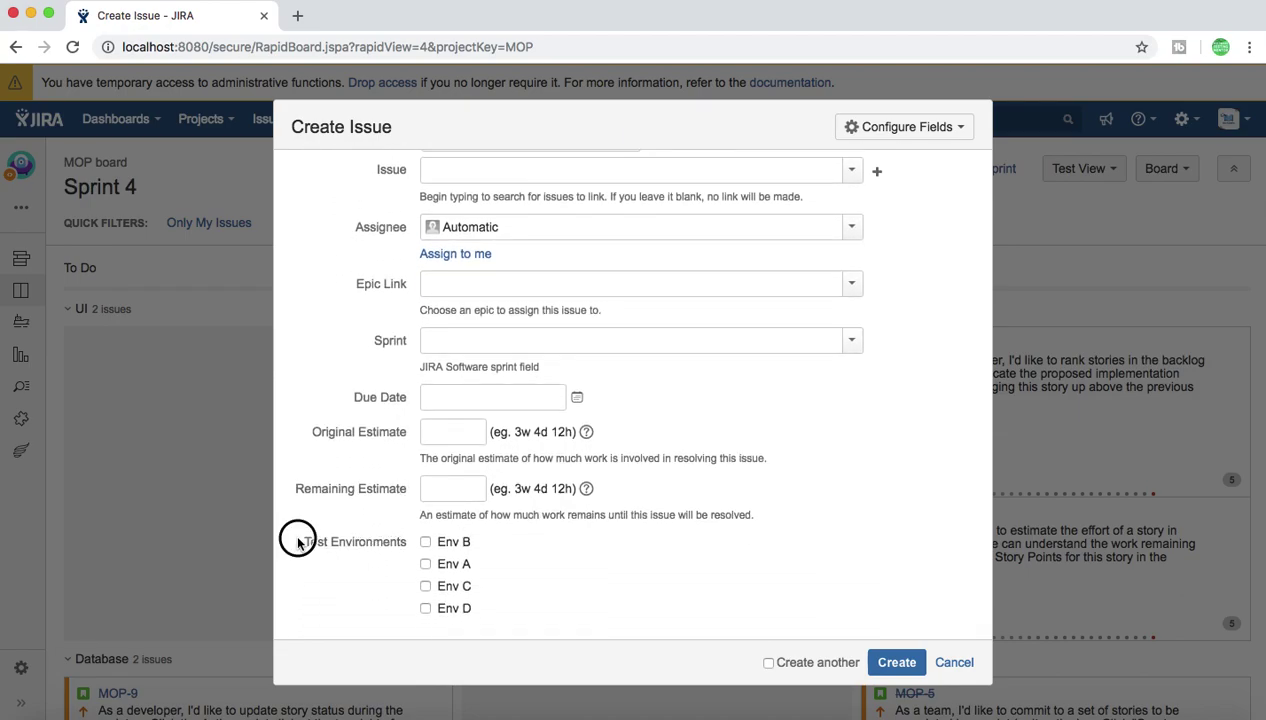
left_click_drag(297, 541, 490, 611)
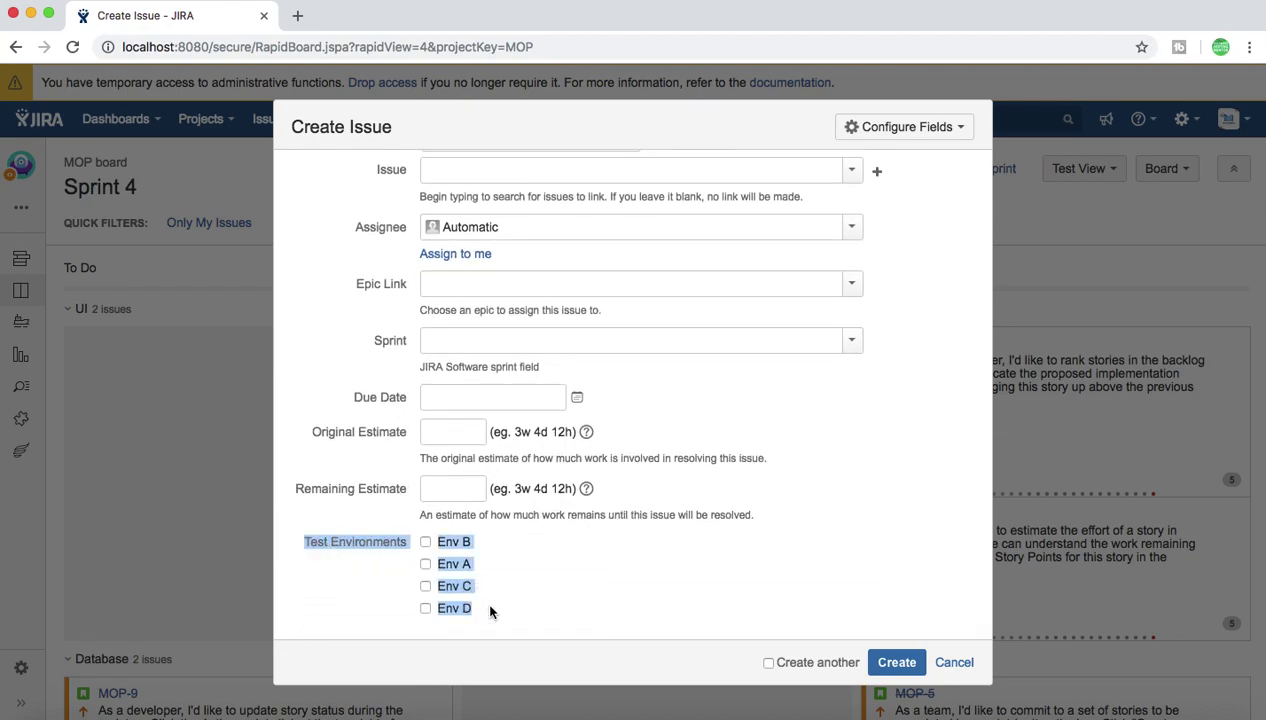
left_click(482, 550)
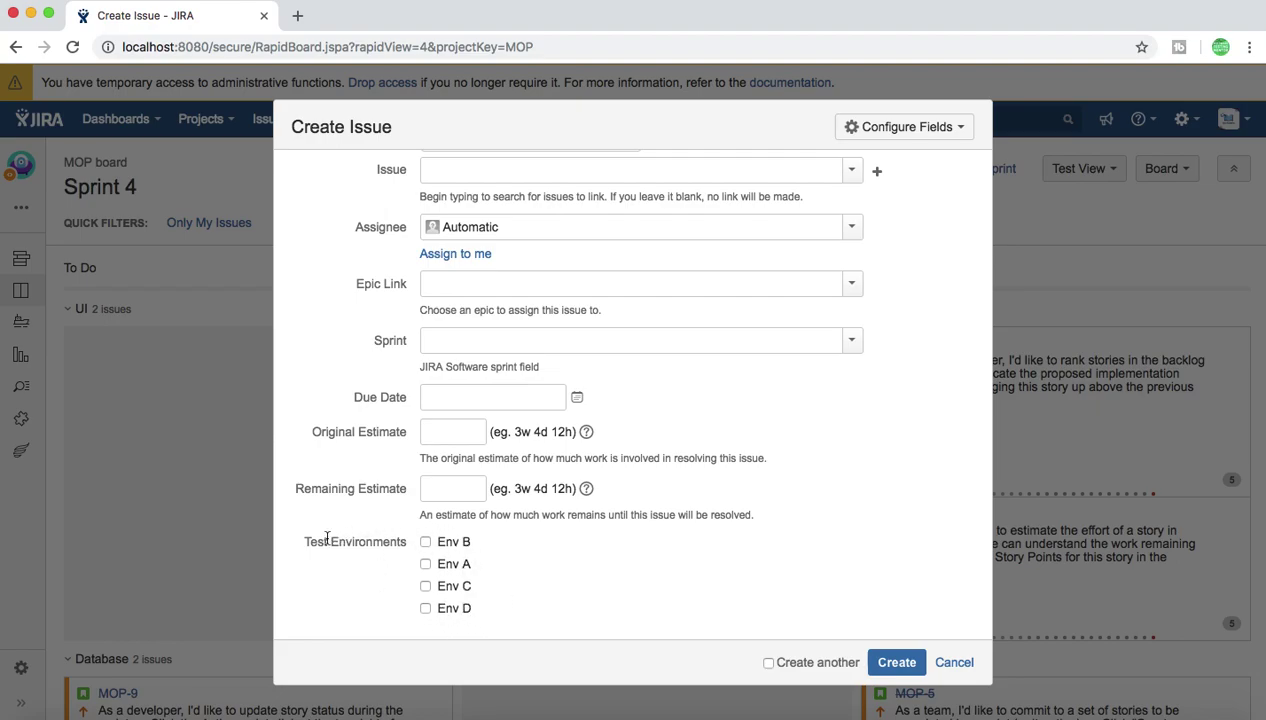
scroll(608, 517, "up", 1)
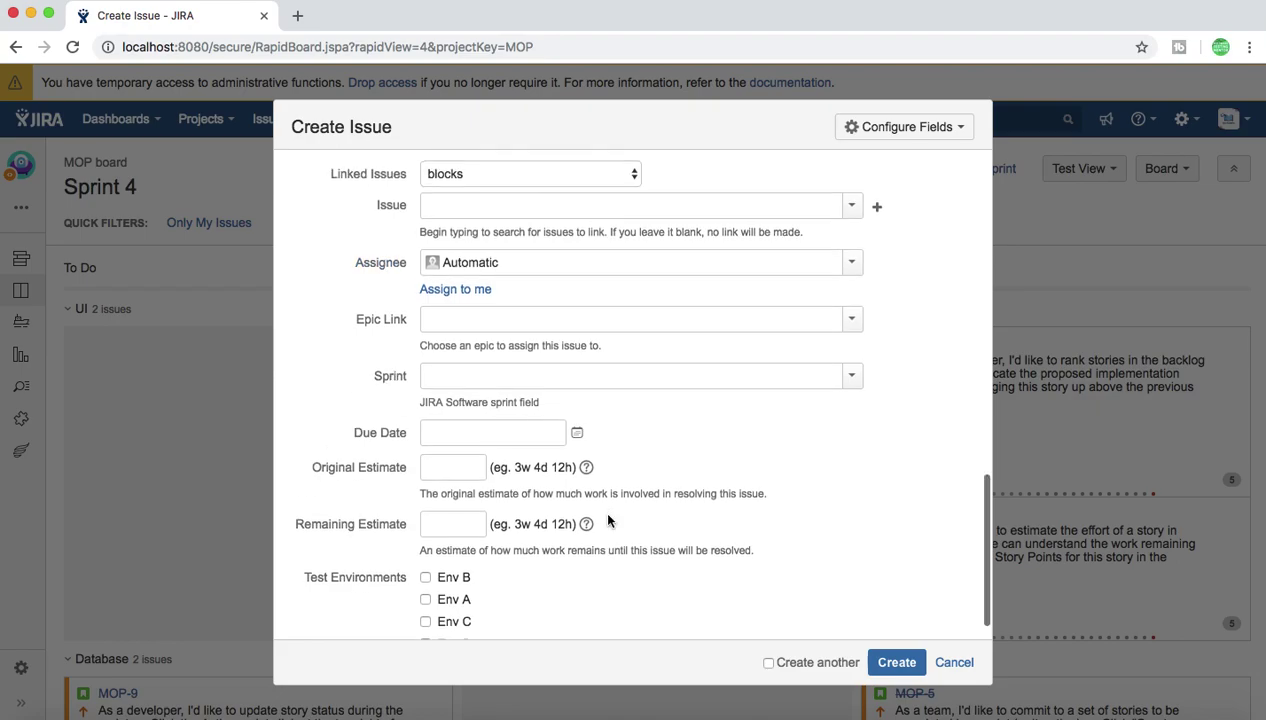
scroll(608, 515, "down", 1)
scroll(608, 515, "up", 15)
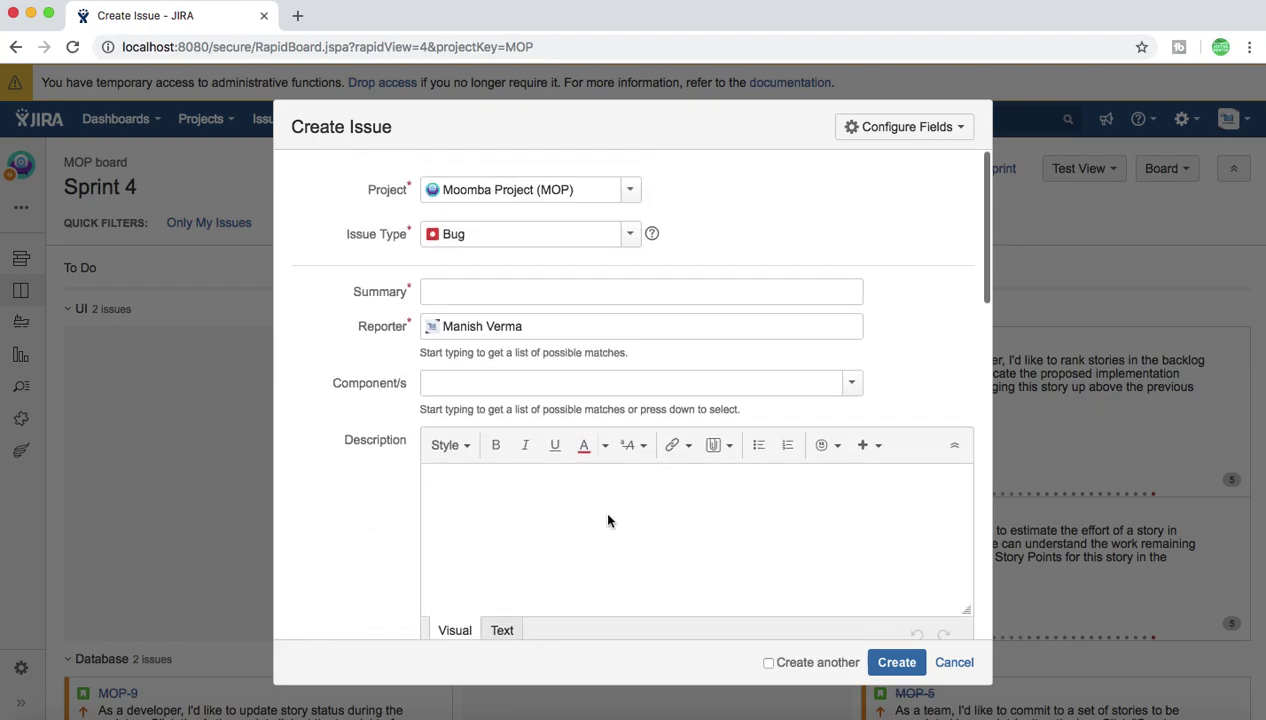
Switch the issue type to Story and check its form for Test Environments.
left_click(631, 236)
left_click(533, 261)
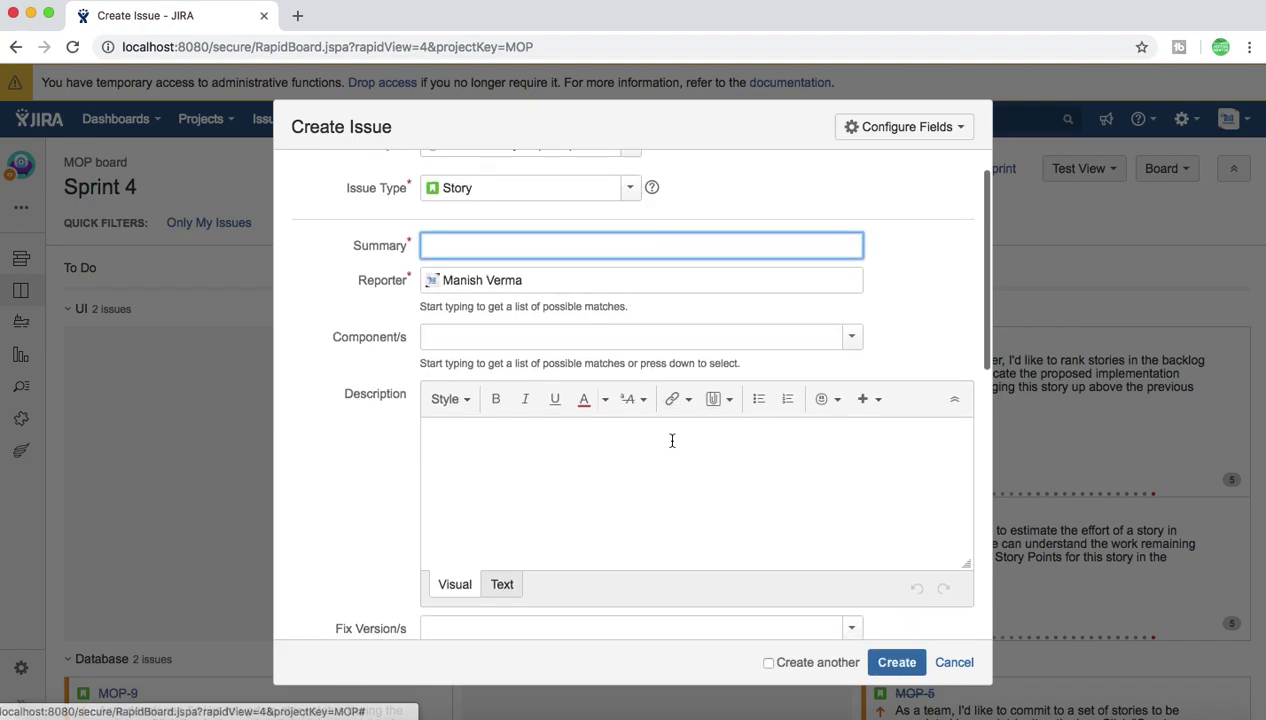
scroll(672, 440, "down", 10)
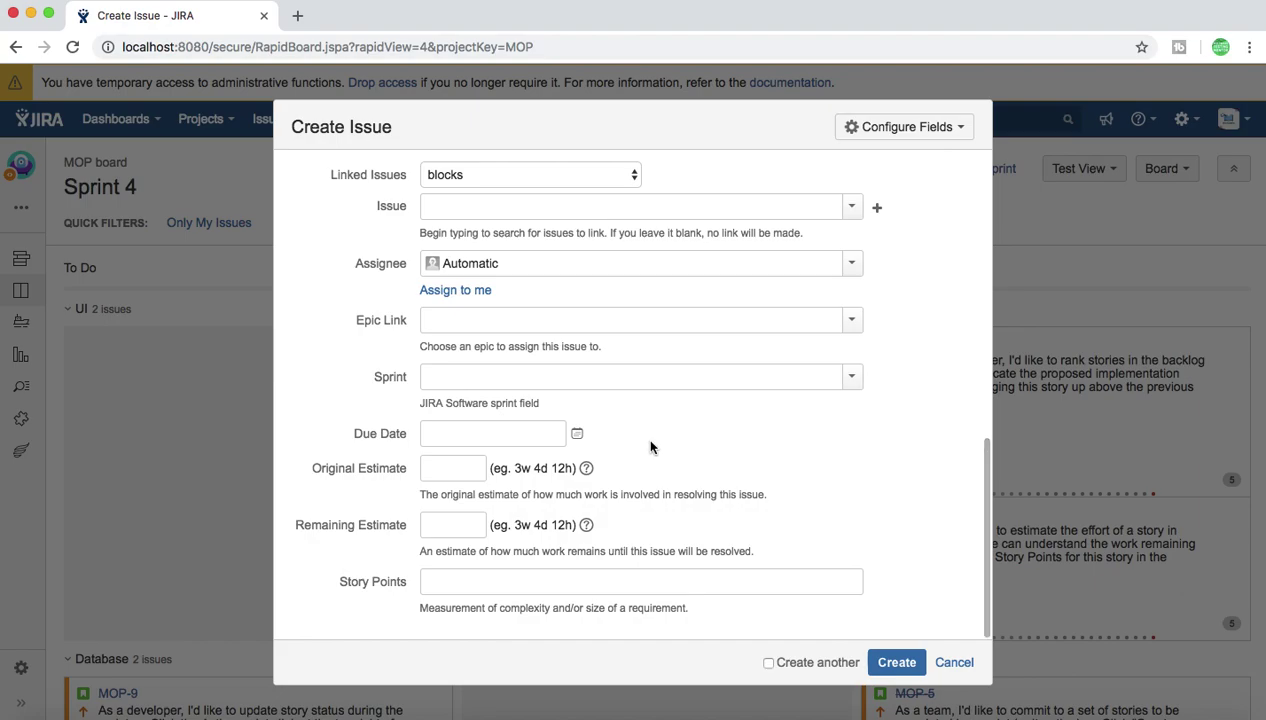
scroll(524, 414, "up", 2)
scroll(524, 414, "down", 2)
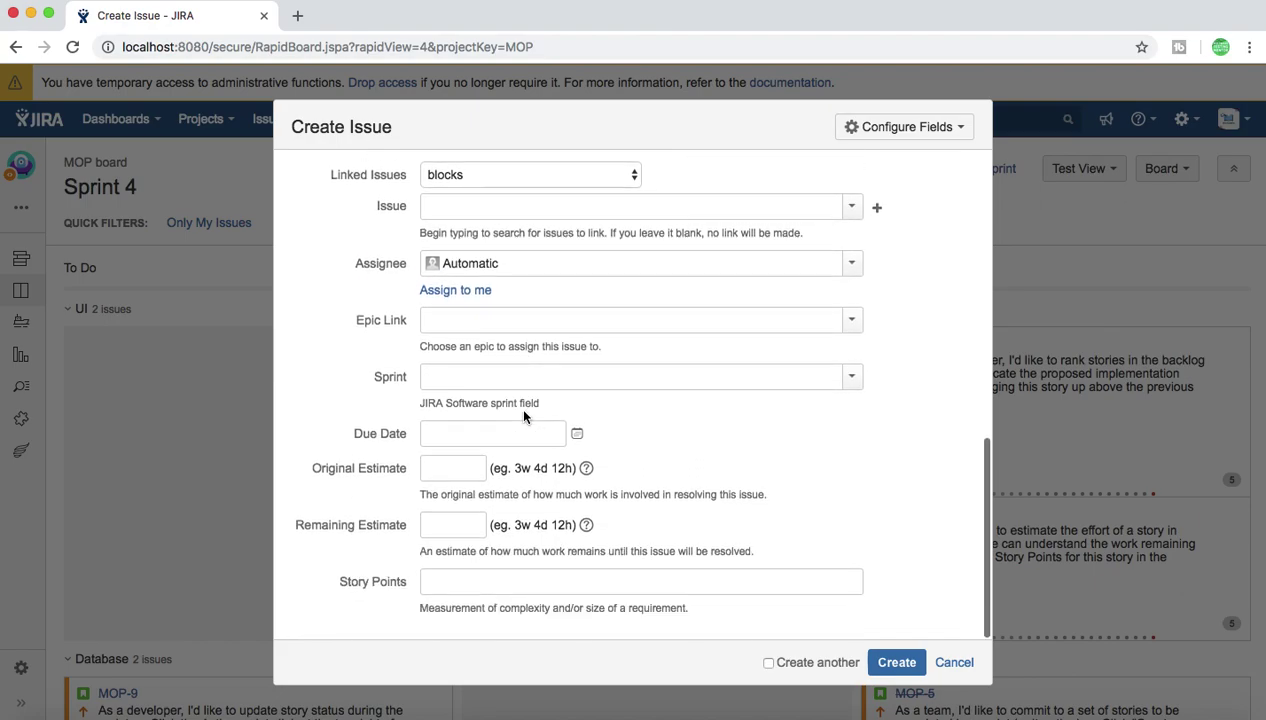
scroll(524, 414, "up", 2)
scroll(524, 416, "up", 8)
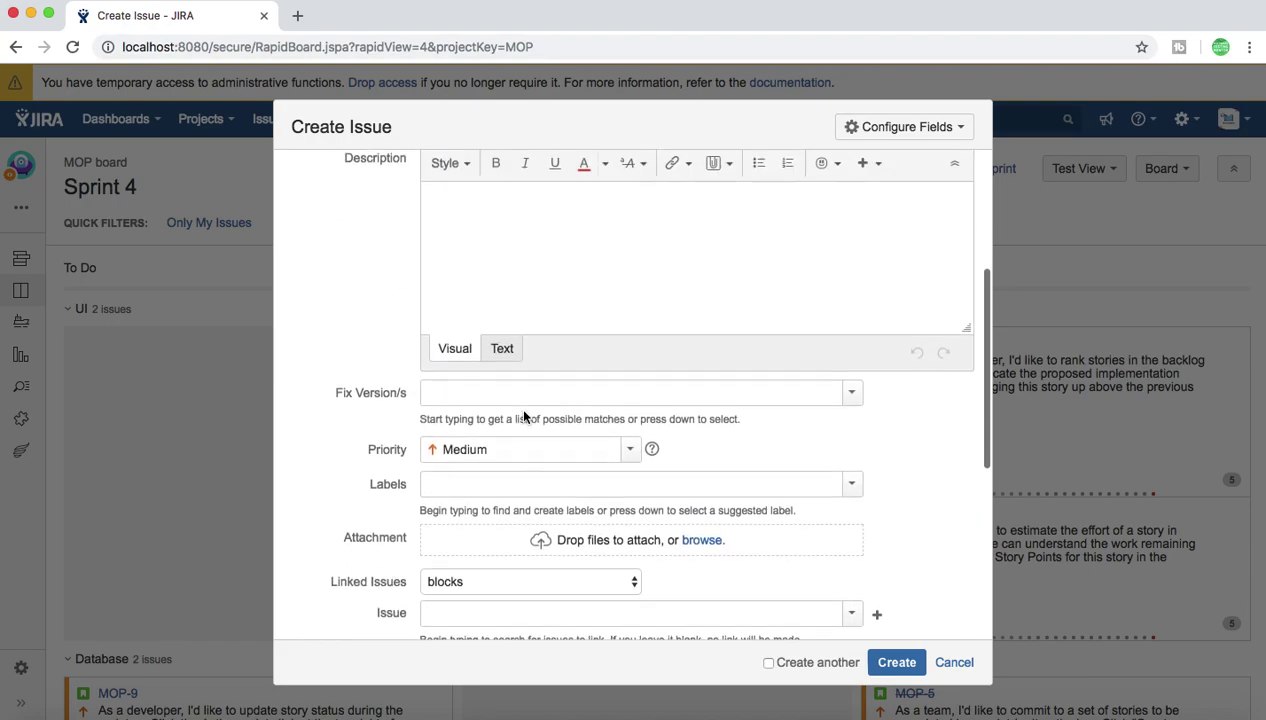
scroll(523, 410, "down", 10)
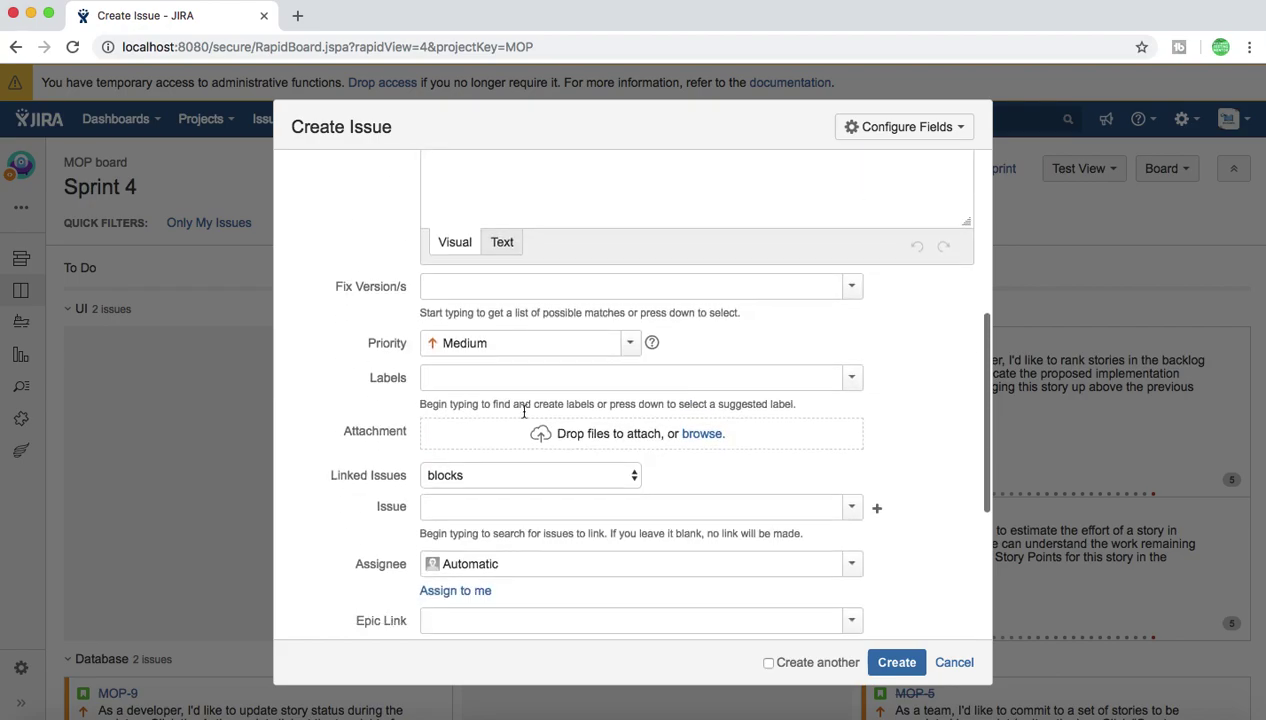
scroll(525, 416, "up", 10)
Switch the issue type to Task and check its form for Test Environments.
left_click(630, 235)
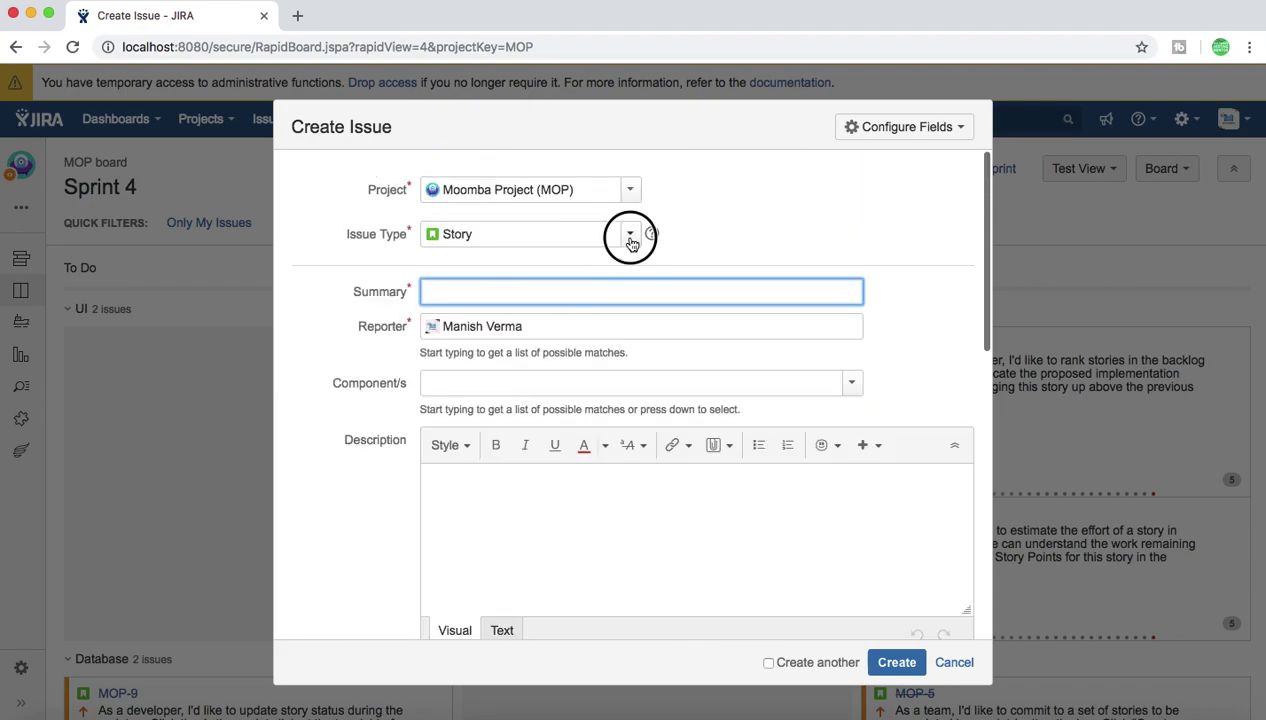
left_click(505, 308)
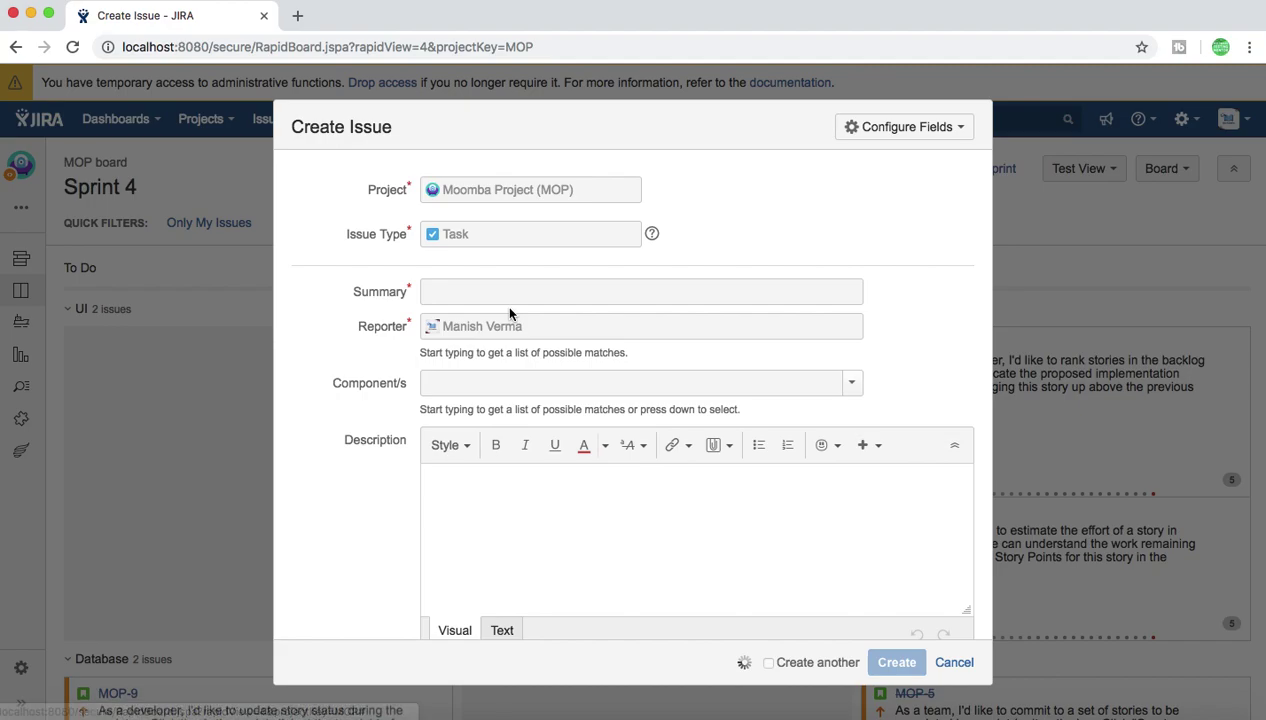
scroll(550, 441, "down", 5)
scroll(550, 441, "down", 5)
scroll(548, 435, "up", 10)
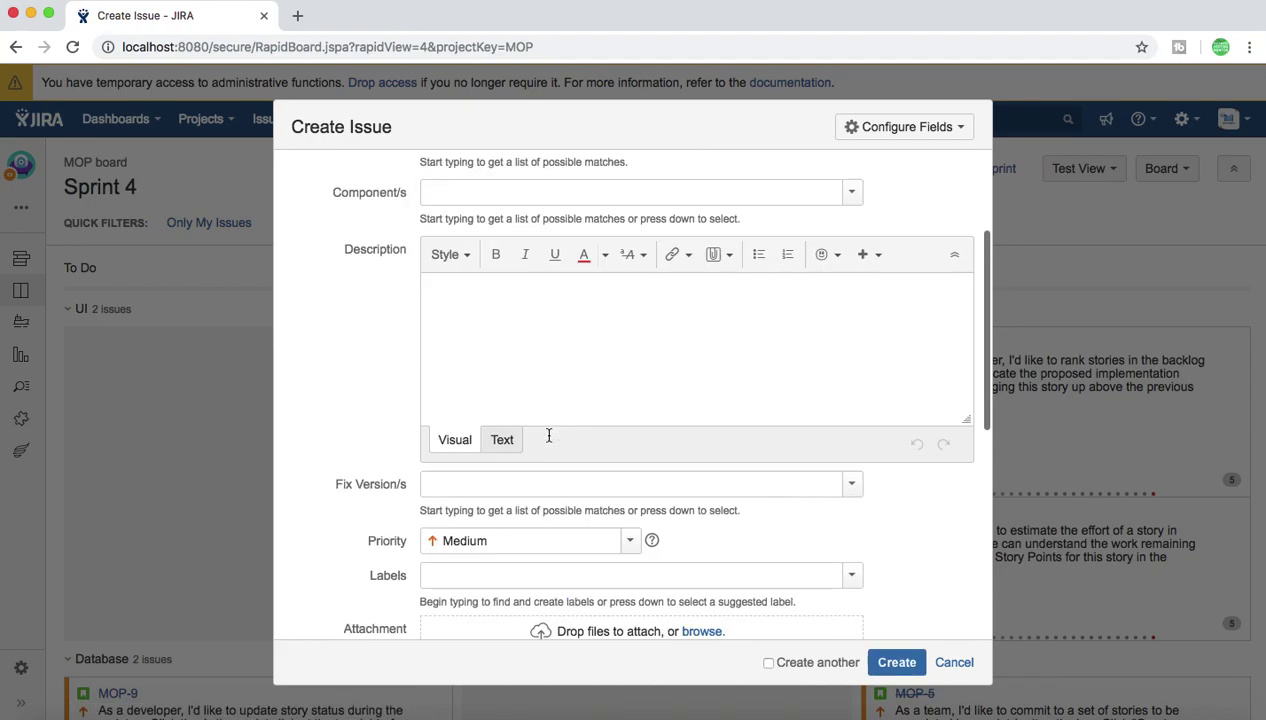
Switch the issue type to Epic and check its form for Test Environments.
left_click(632, 236)
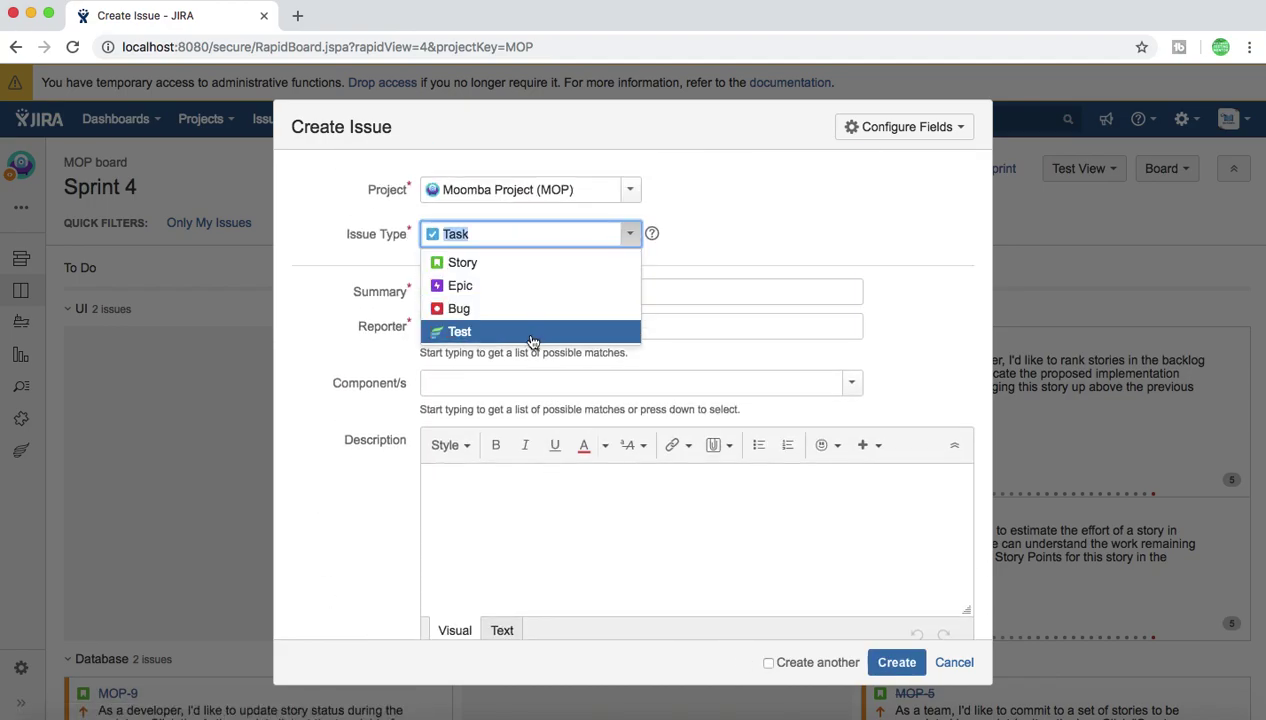
left_click(546, 290)
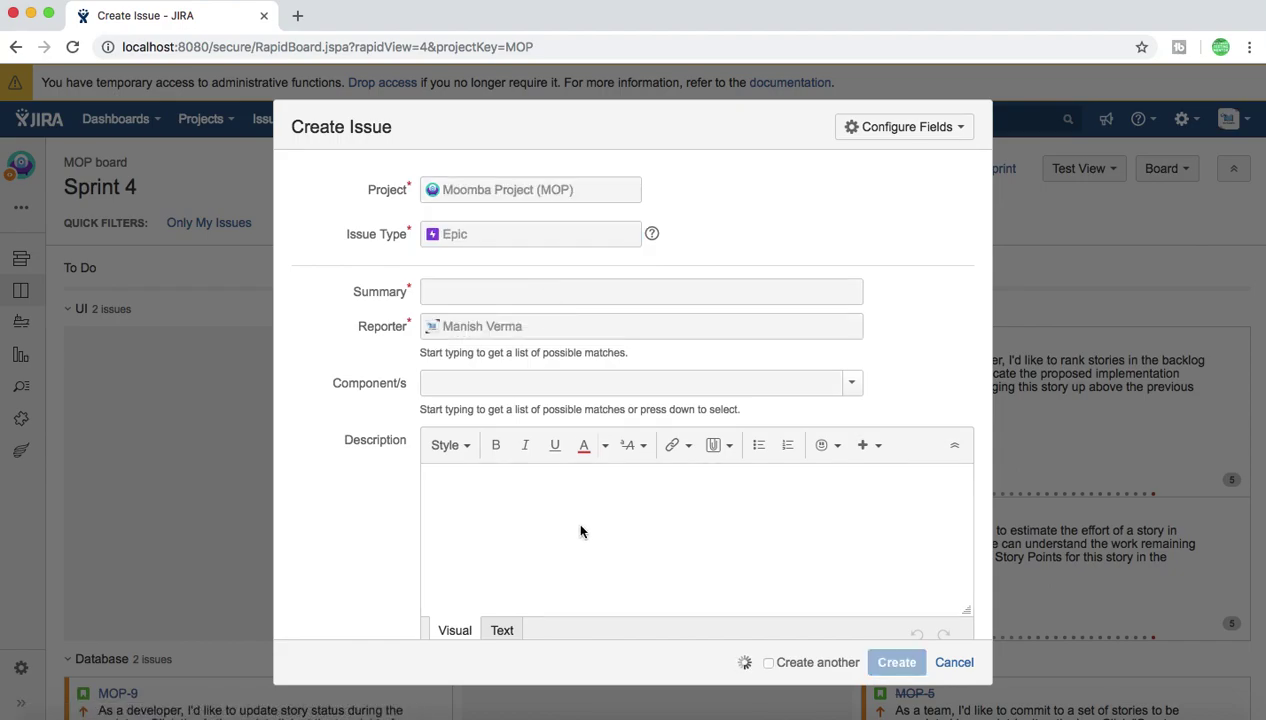
scroll(580, 530, "down", 10)
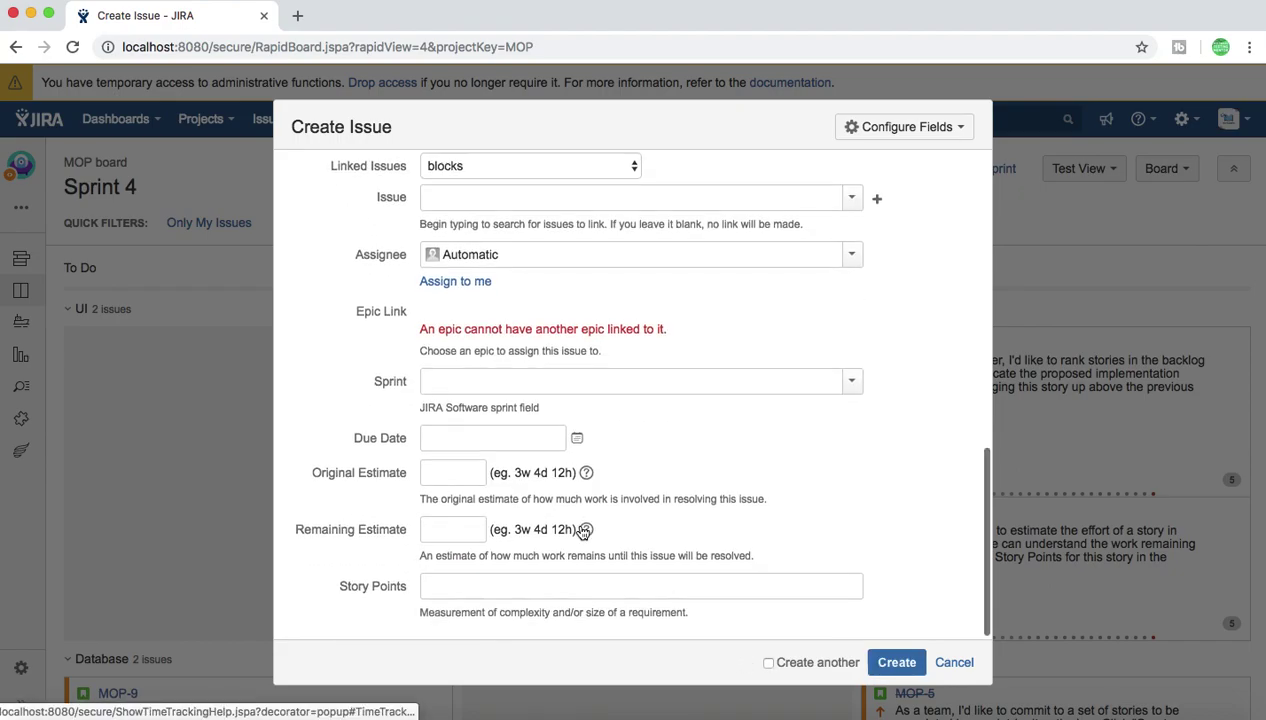
scroll(580, 528, "up", 10)
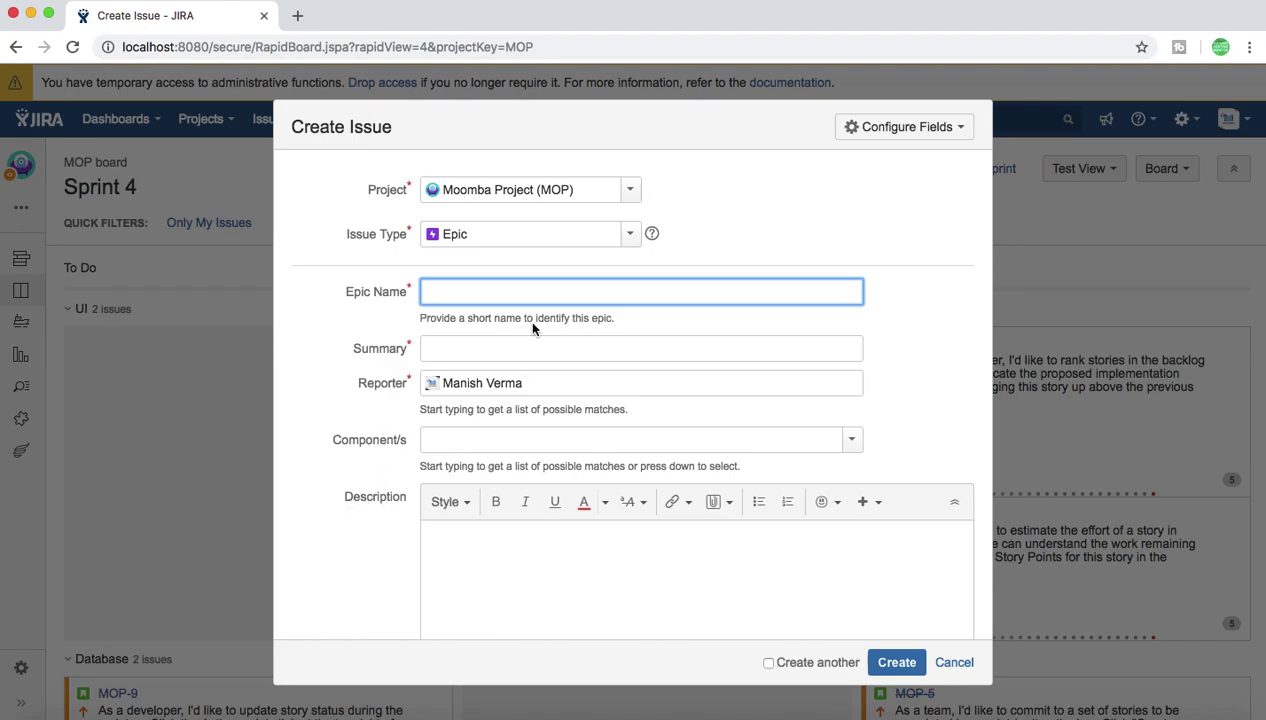
Cancel the Create Issue form and confirm discarding its unsaved changes to return to the Sprint 4 board.
left_click(955, 663)
left_click(790, 255)
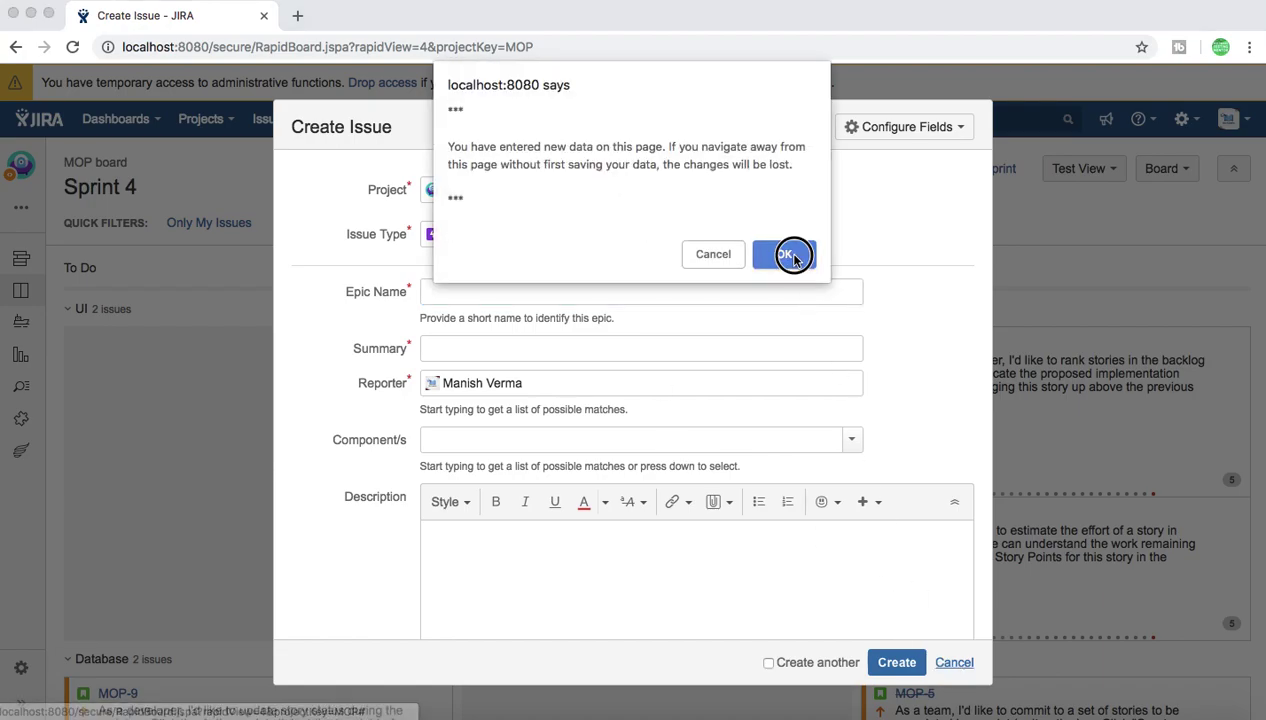